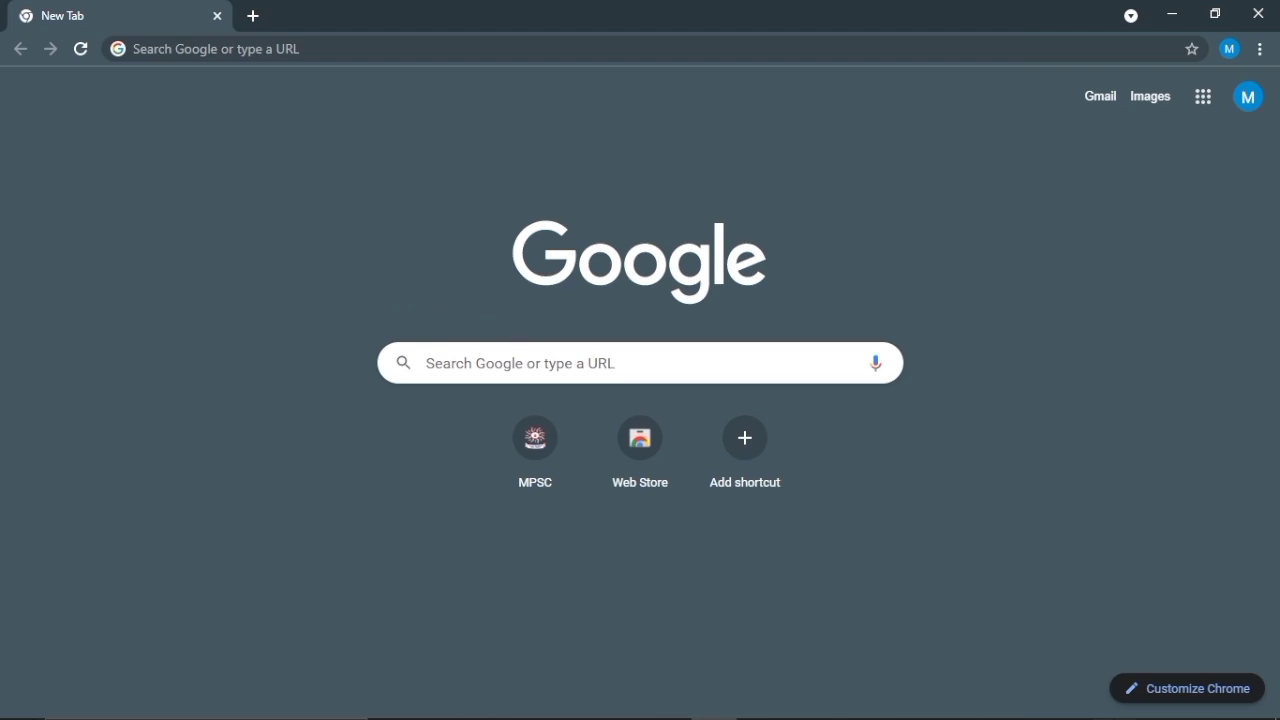
Step: From the MPSC website's Online Facilities menu, open the Online Application System in a new tab
{"action": "left_click", "coordinate": [547, 452]}
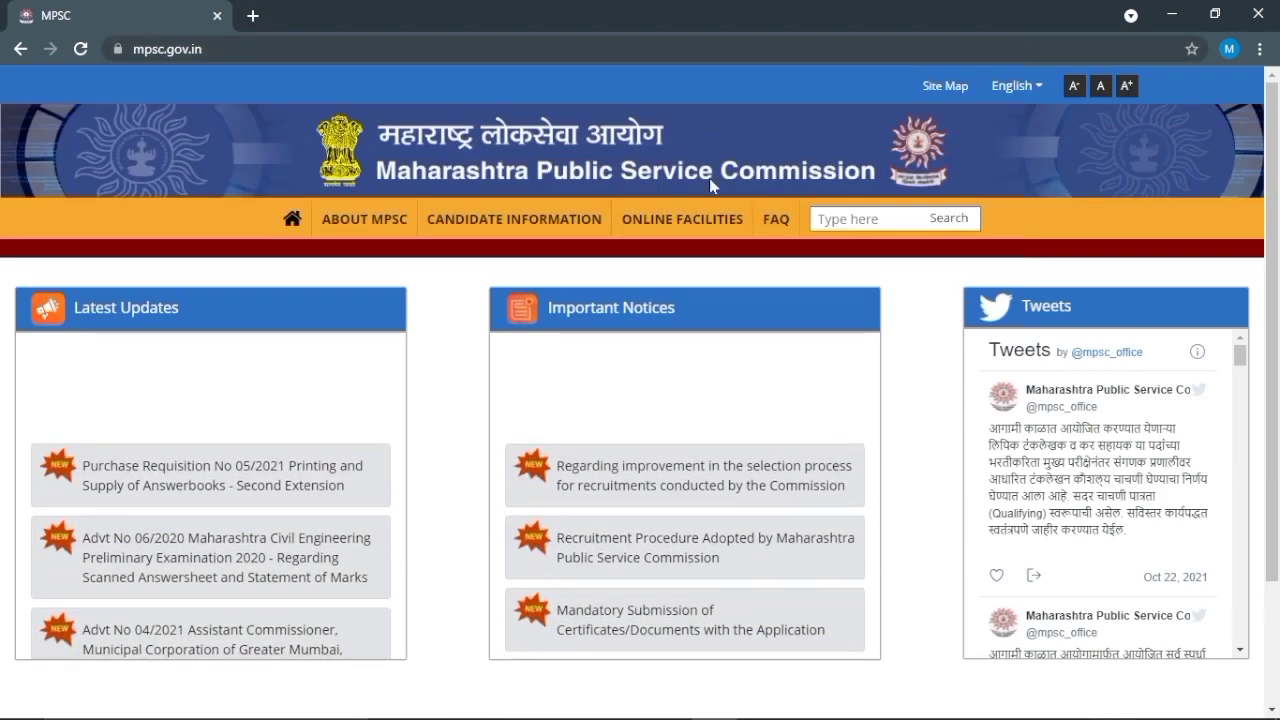
{"action": "mouse_move", "coordinate": [700, 219]}
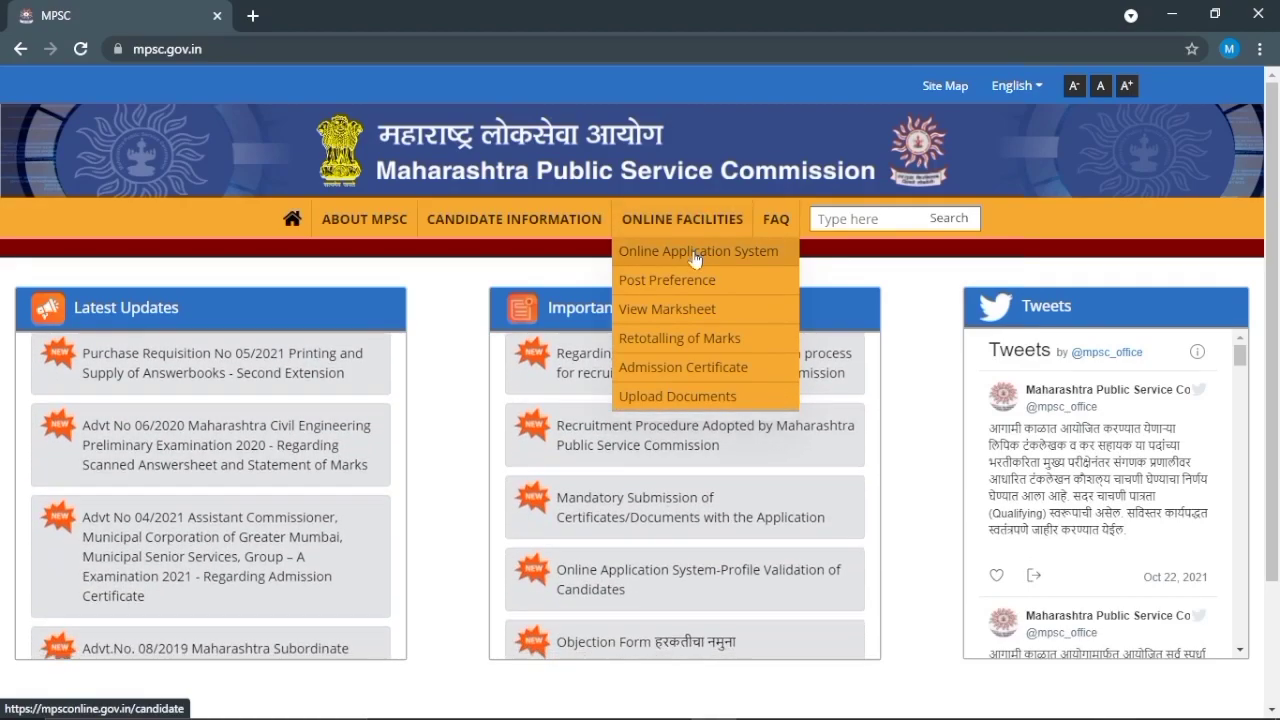
{"action": "left_click", "coordinate": [696, 255]}
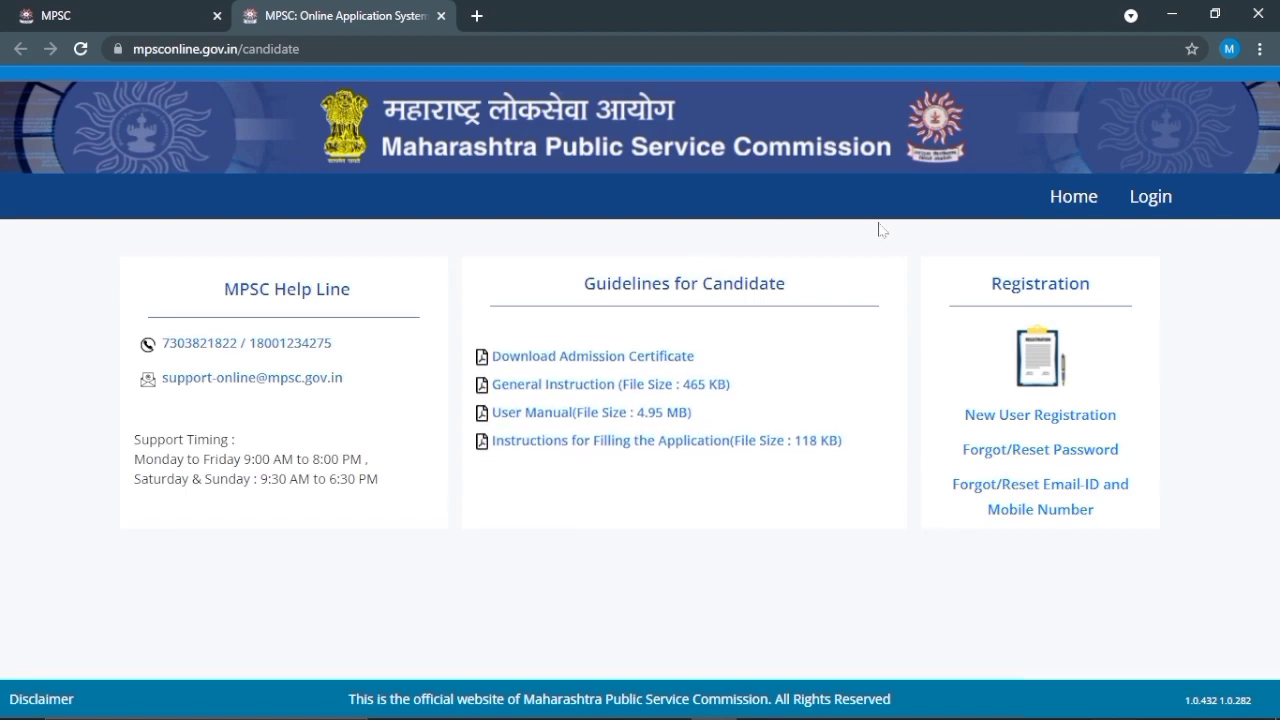
Step: Log in to the candidate account with the login credentials and captcha
{"action": "left_click", "coordinate": [1143, 213]}
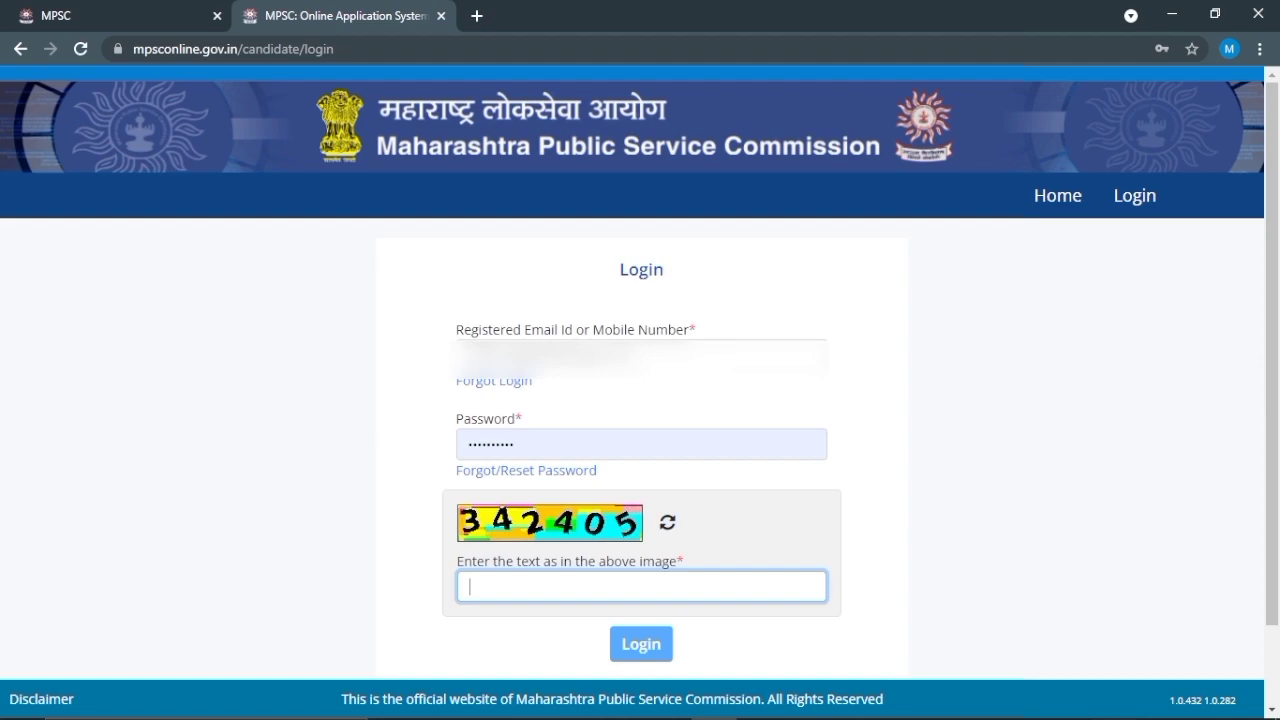
{"action": "type", "text": "34"}
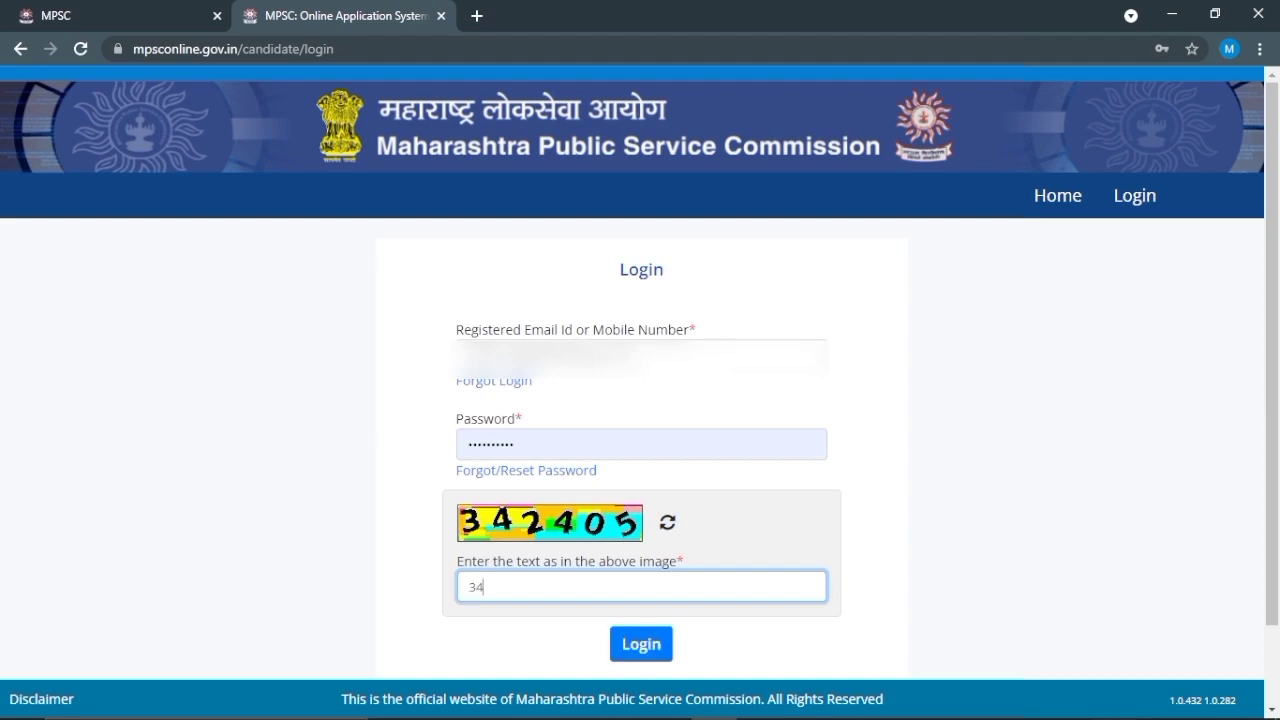
{"action": "type", "text": "2405"}
{"action": "left_click", "coordinate": [634, 659]}
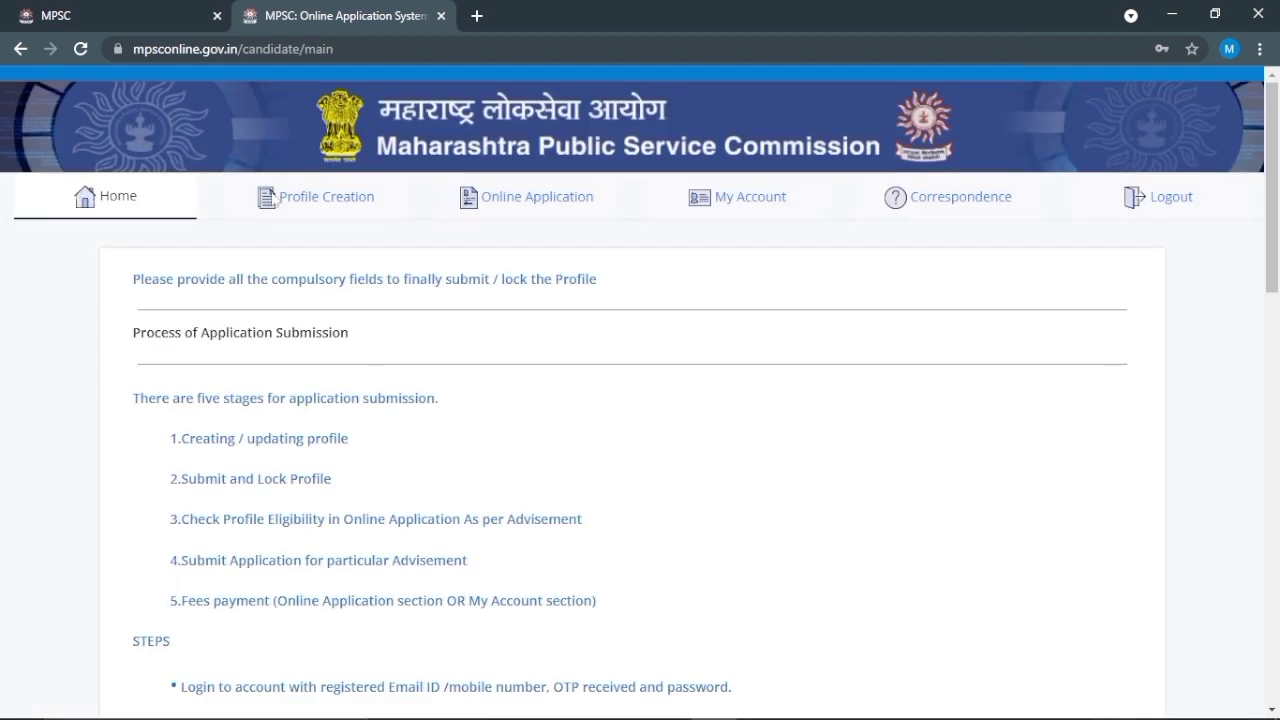
Step: Show the Online Application table listing Advertisement No. 106, State Services Preliminary Examination 2021
{"action": "double_click", "coordinate": [334, 201]}
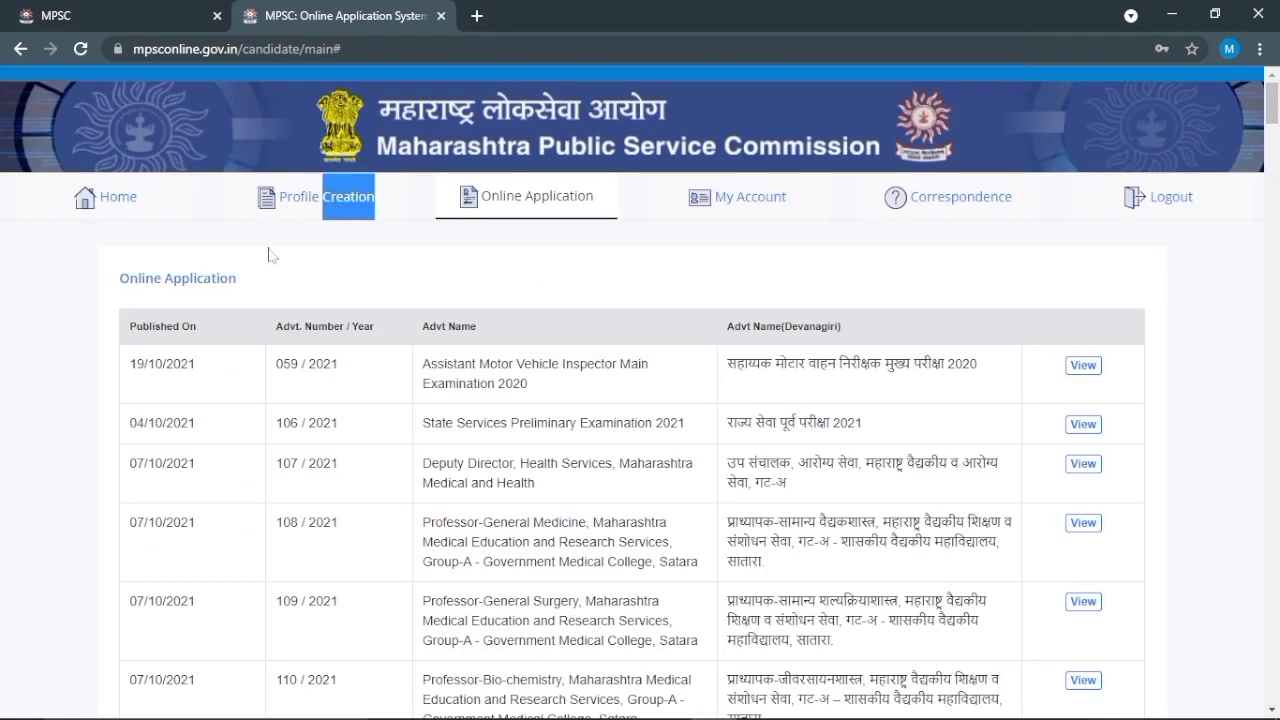
{"action": "left_click", "coordinate": [268, 255]}
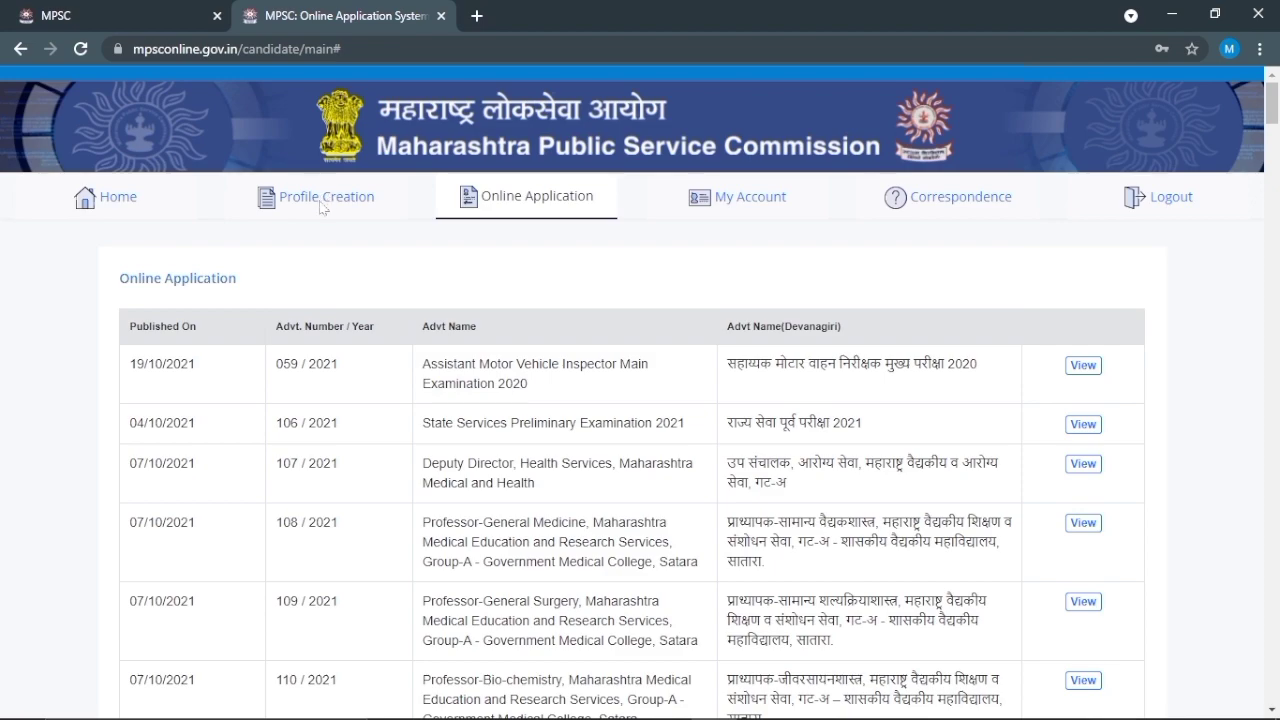
{"action": "left_click_drag", "start_coordinate": [320, 207], "coordinate": [324, 210]}
{"action": "left_click", "coordinate": [431, 245]}
Step: Open Advertisement 106/2021 and confirm eligibility for State Services Pre Examination, fee 344
{"action": "left_click", "coordinate": [1082, 428]}
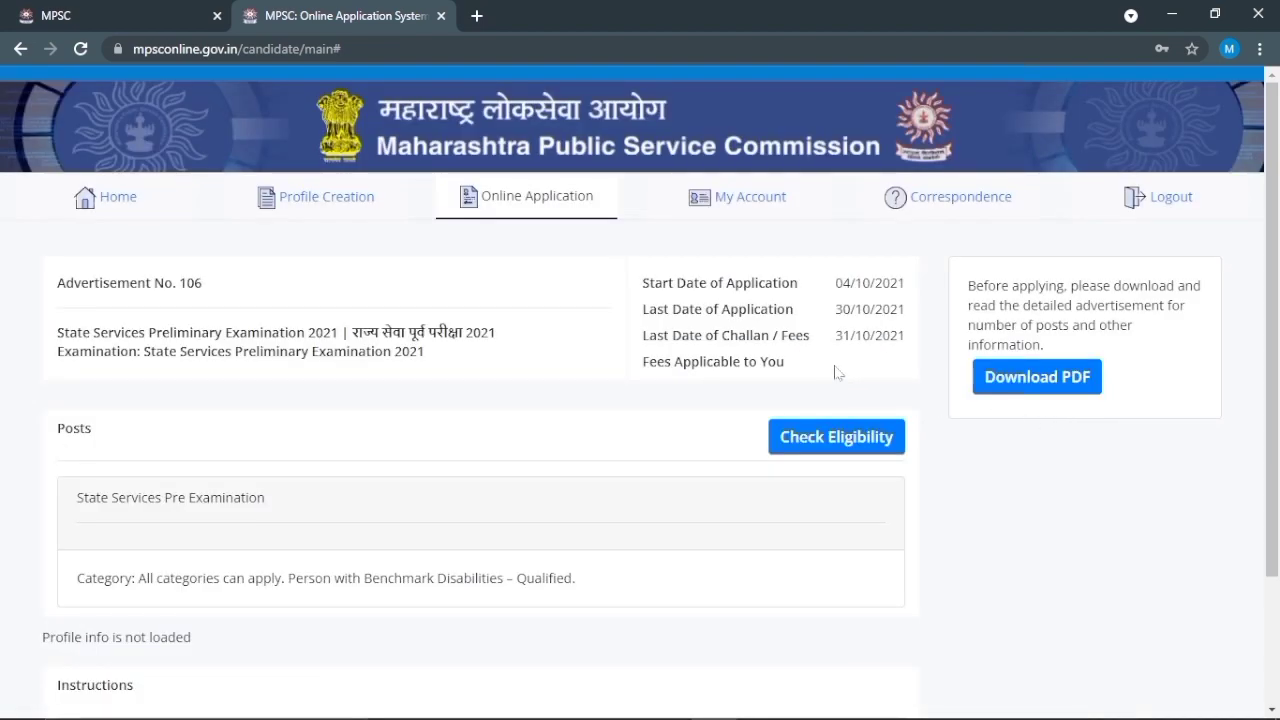
{"action": "left_click", "coordinate": [840, 459]}
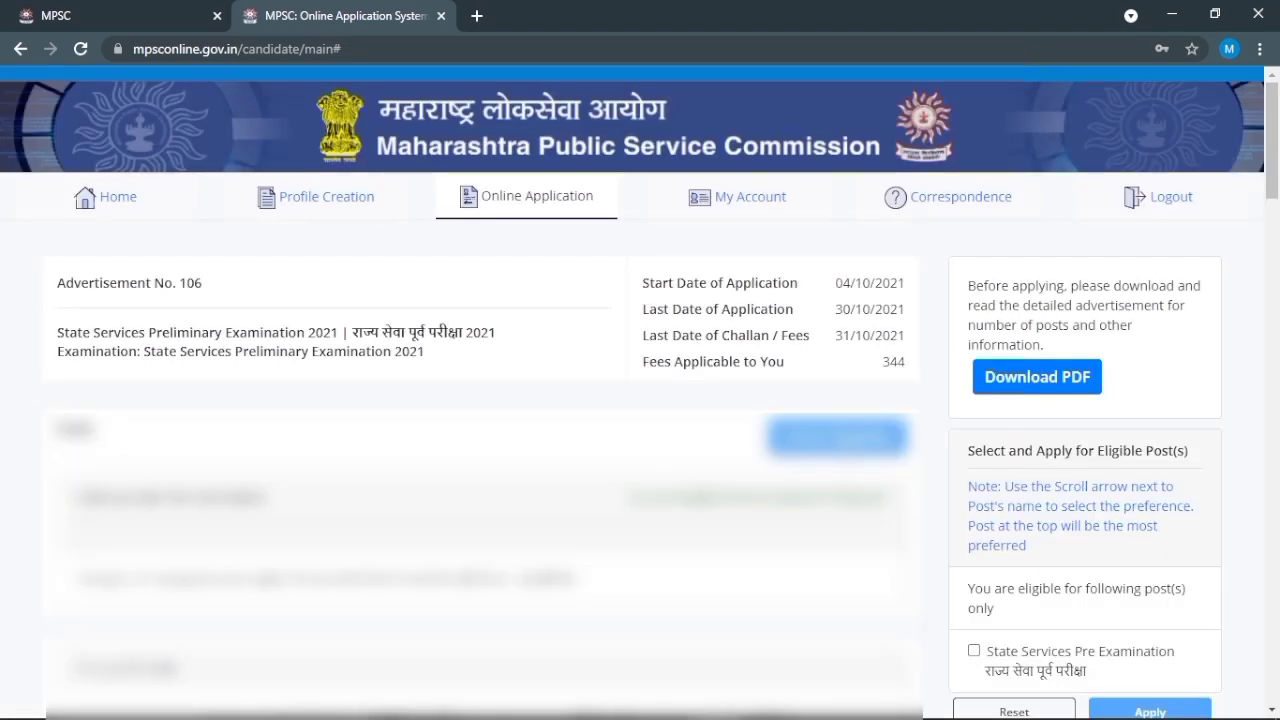
{"action": "scroll", "coordinate": [840, 458], "scroll_direction": "down", "scroll_amount": 1}
{"action": "scroll", "coordinate": [840, 458], "scroll_direction": "down", "scroll_amount": 2}
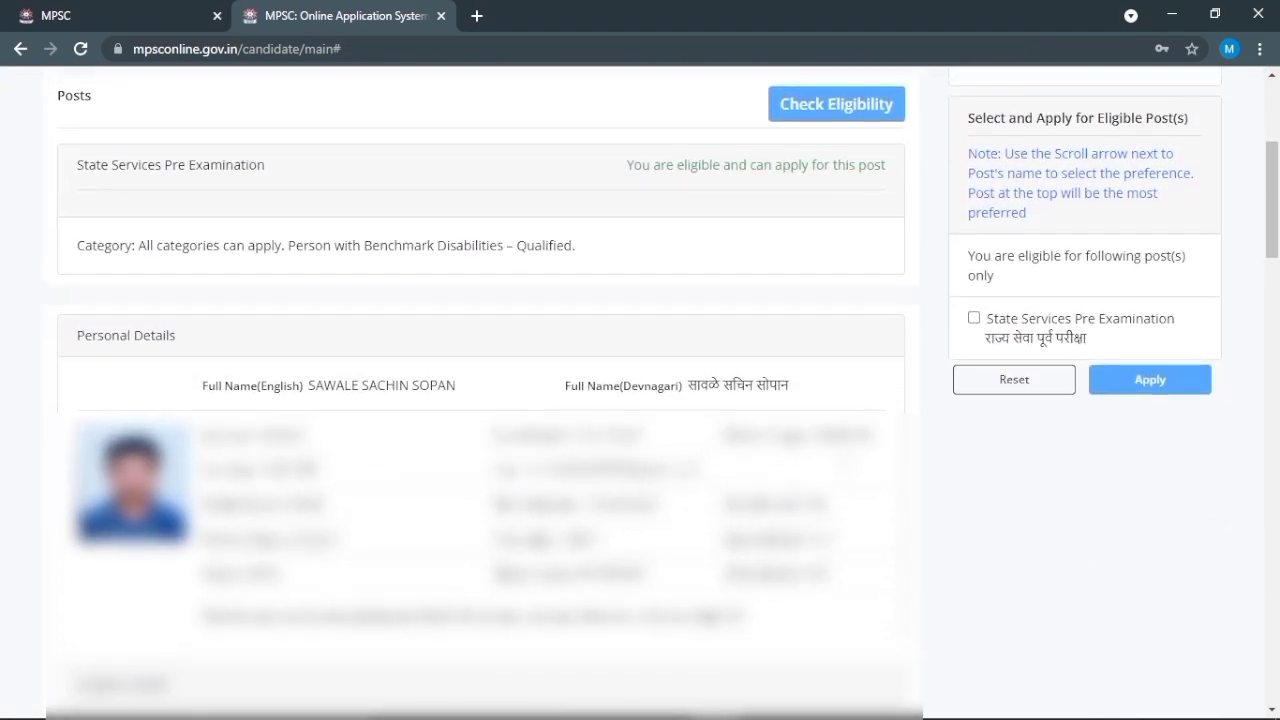
{"action": "scroll", "coordinate": [840, 458], "scroll_direction": "up", "scroll_amount": 2}
{"action": "scroll", "coordinate": [677, 488], "scroll_direction": "up", "scroll_amount": 2}
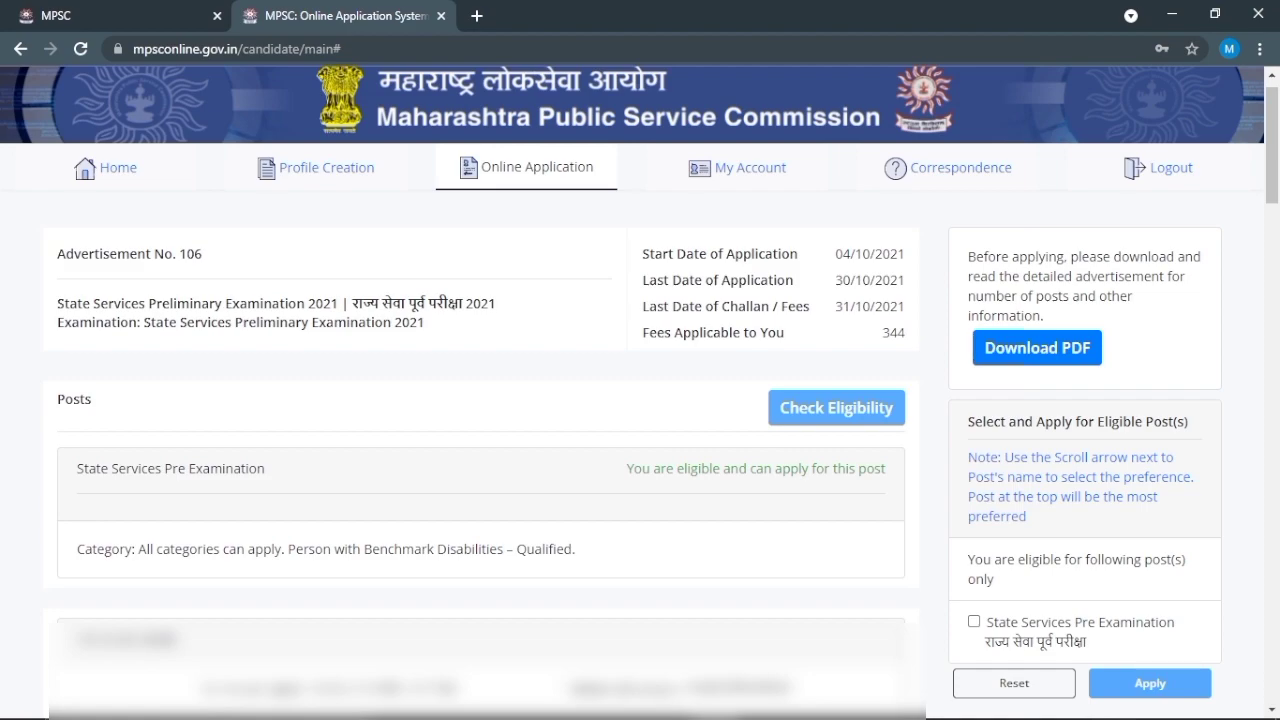
{"action": "scroll", "coordinate": [640, 390], "scroll_direction": "down", "scroll_amount": 1}
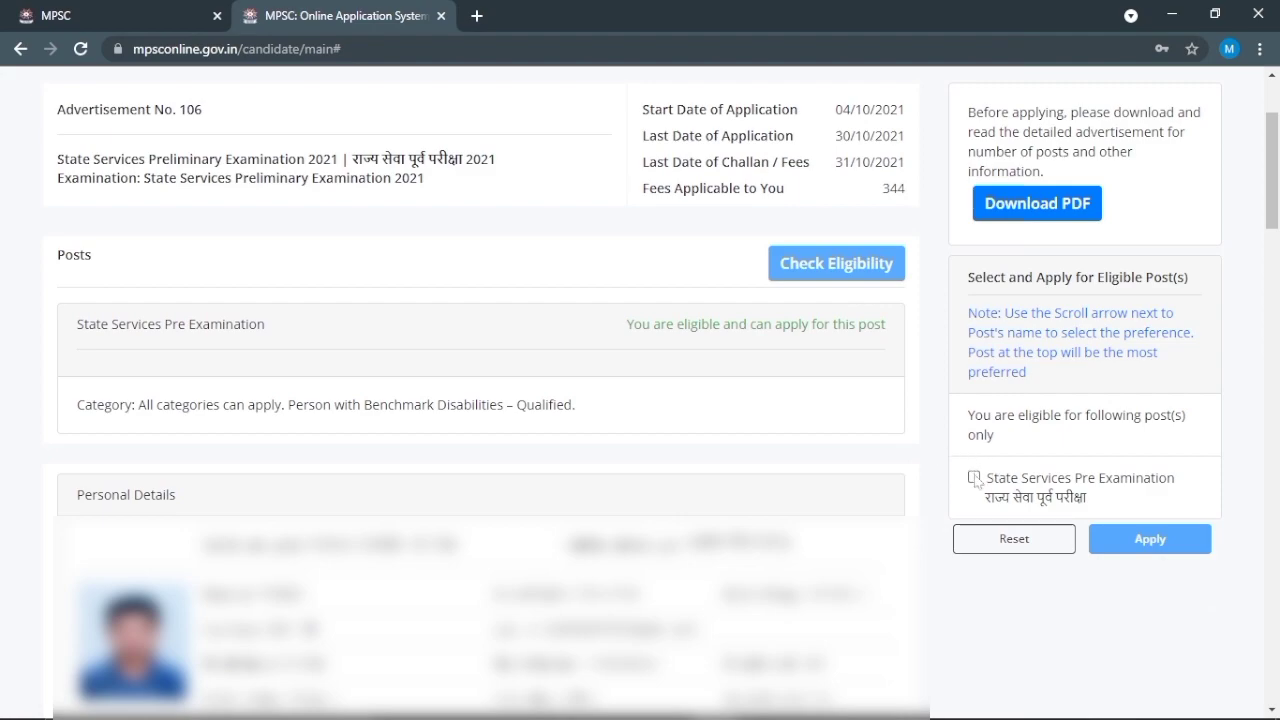
Step: Select the State Services Pre Examination post and apply for it
{"action": "left_click", "coordinate": [975, 478]}
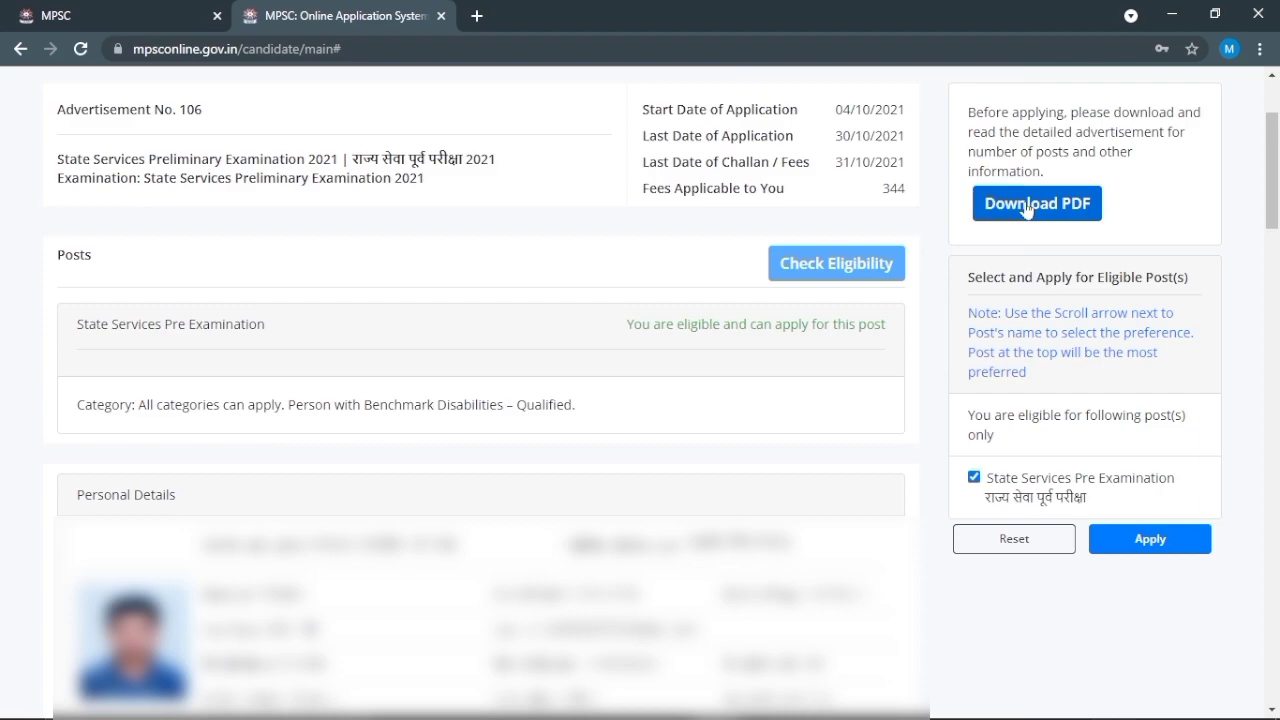
{"action": "left_click", "coordinate": [1165, 548]}
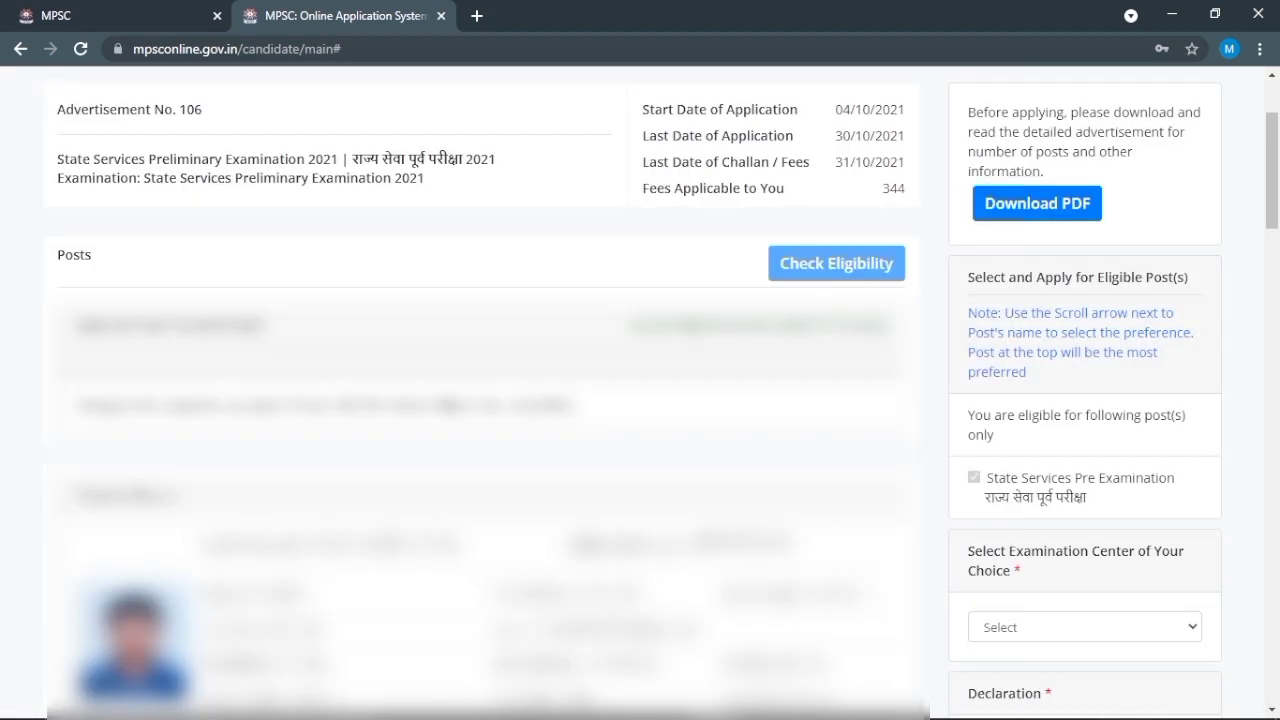
{"action": "scroll", "coordinate": [1066, 433], "scroll_direction": "down", "scroll_amount": 2}
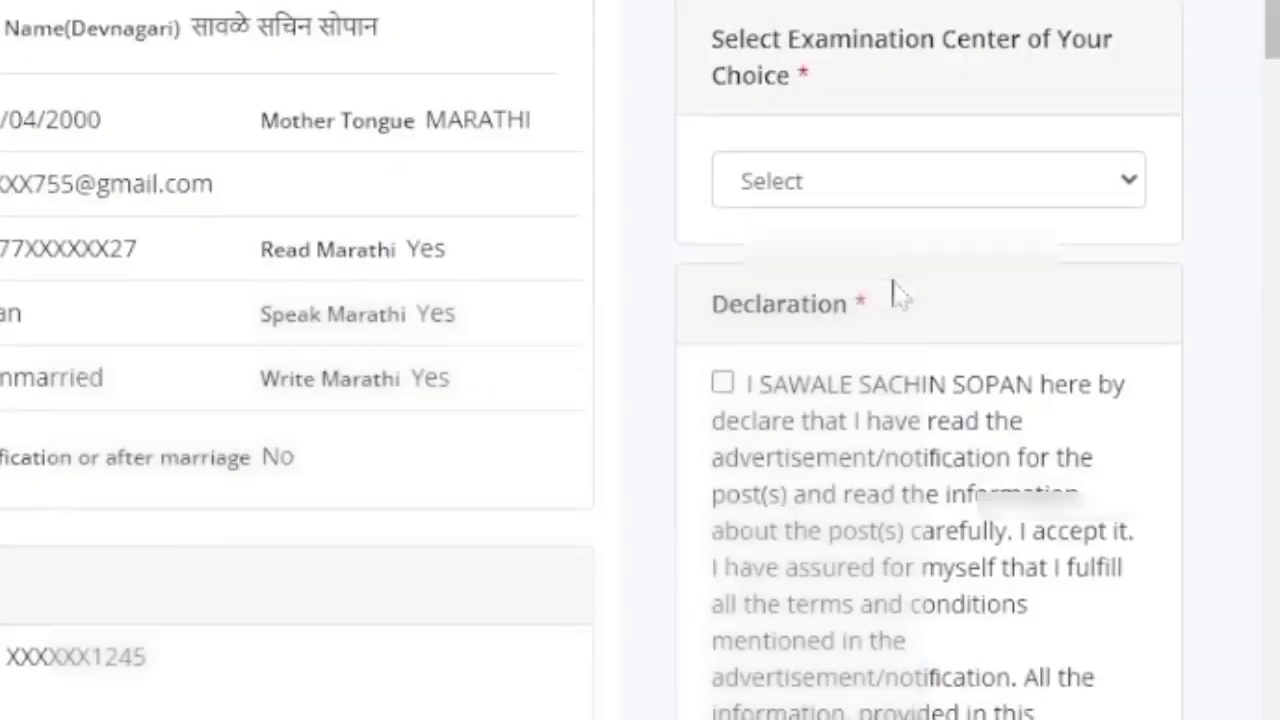
{"action": "scroll", "coordinate": [1066, 459], "scroll_direction": "down", "scroll_amount": 1}
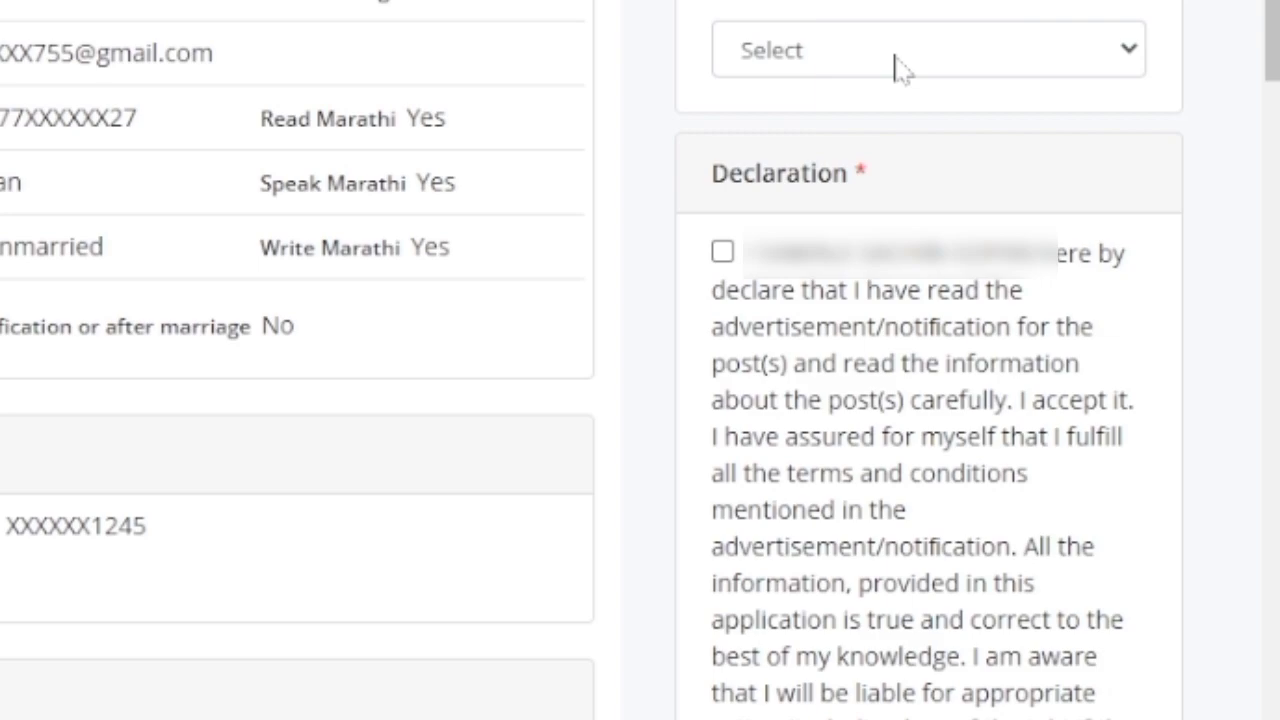
Step: Set Jalgaon as the examination centre, accept the declaration, and enter Jalgaon as location
{"action": "left_click", "coordinate": [896, 62]}
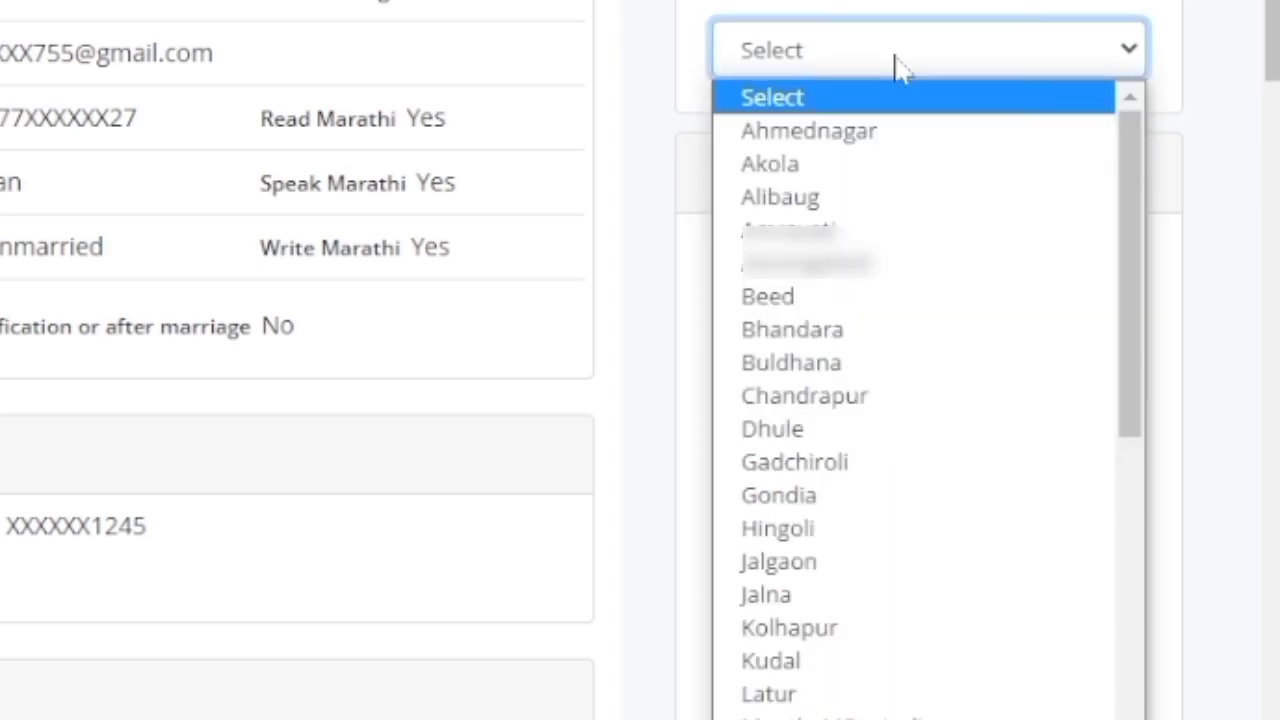
{"action": "left_click", "coordinate": [843, 563]}
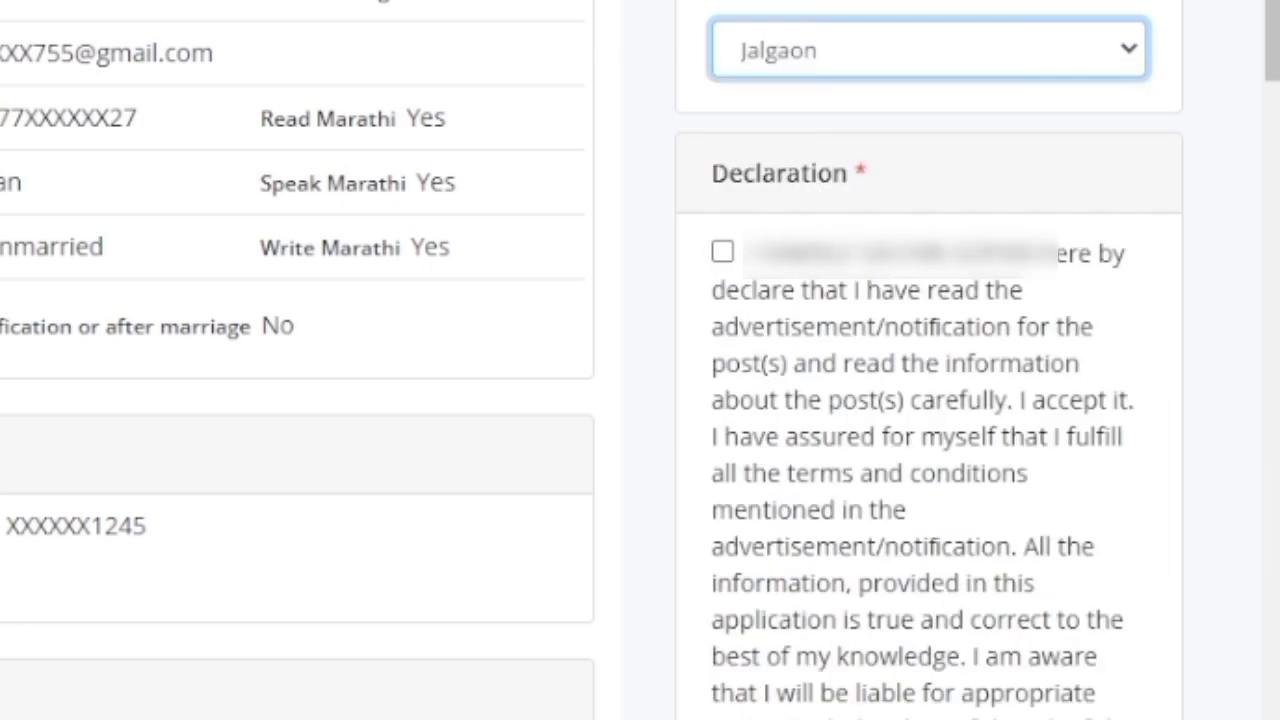
{"action": "left_click", "coordinate": [723, 253]}
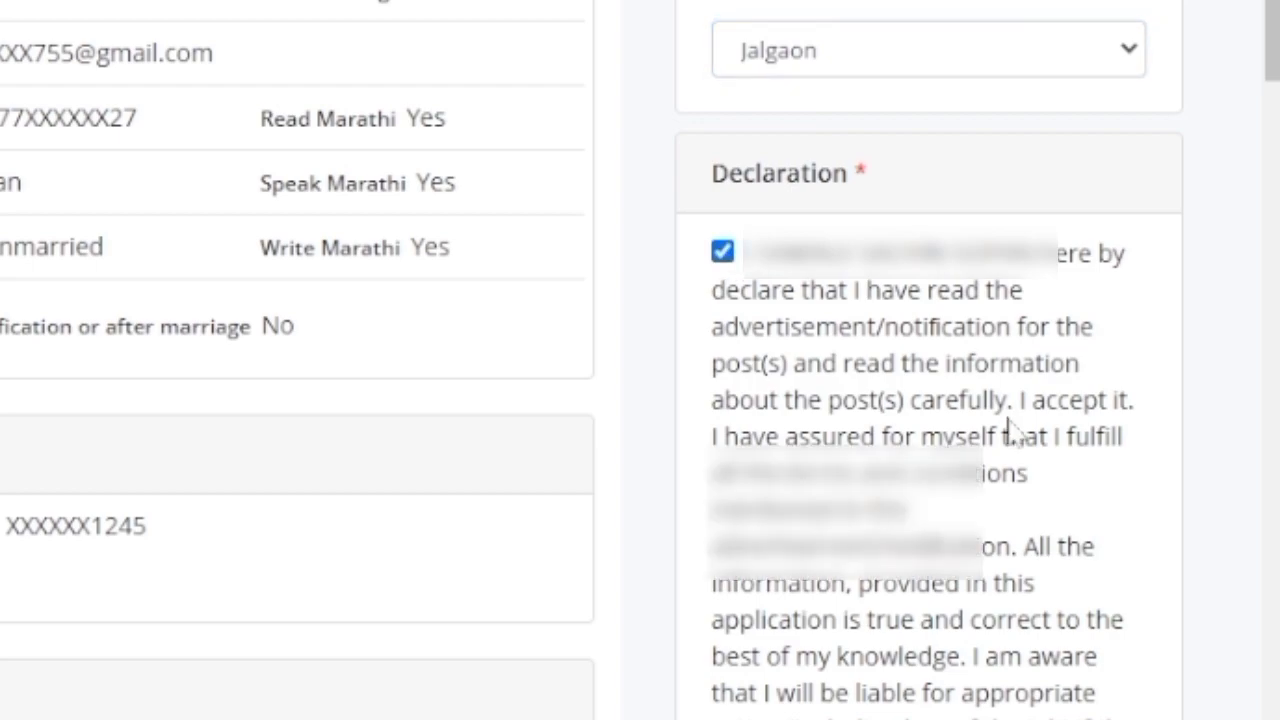
{"action": "scroll", "coordinate": [1008, 426], "scroll_direction": "down", "scroll_amount": 4}
{"action": "scroll", "coordinate": [1008, 426], "scroll_direction": "down", "scroll_amount": 2}
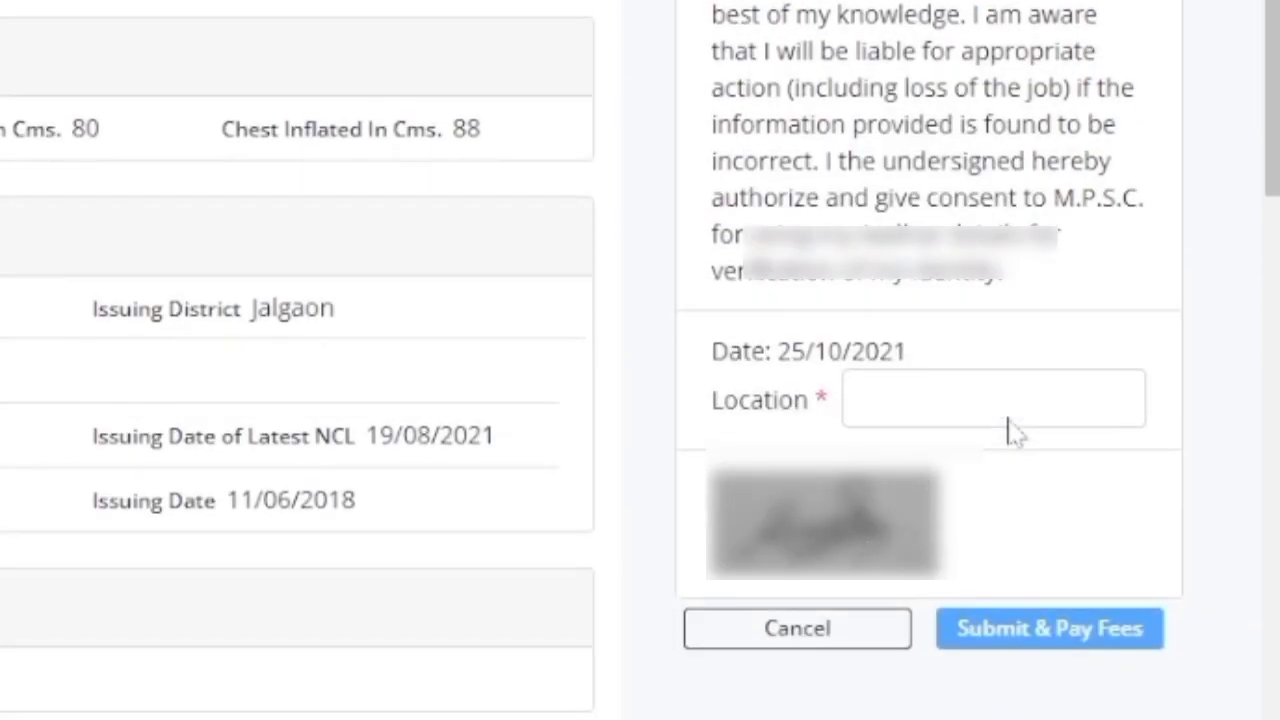
{"action": "left_click", "coordinate": [1006, 426]}
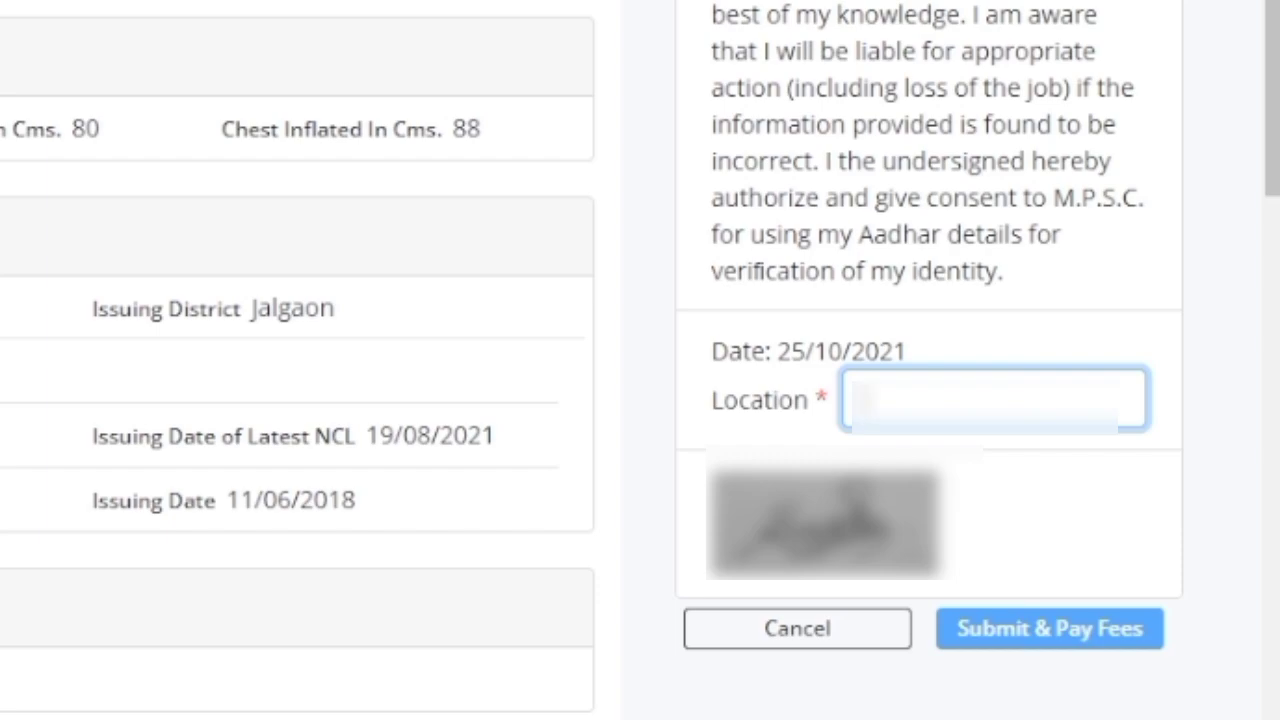
{"action": "type", "text": "Jalgaon"}
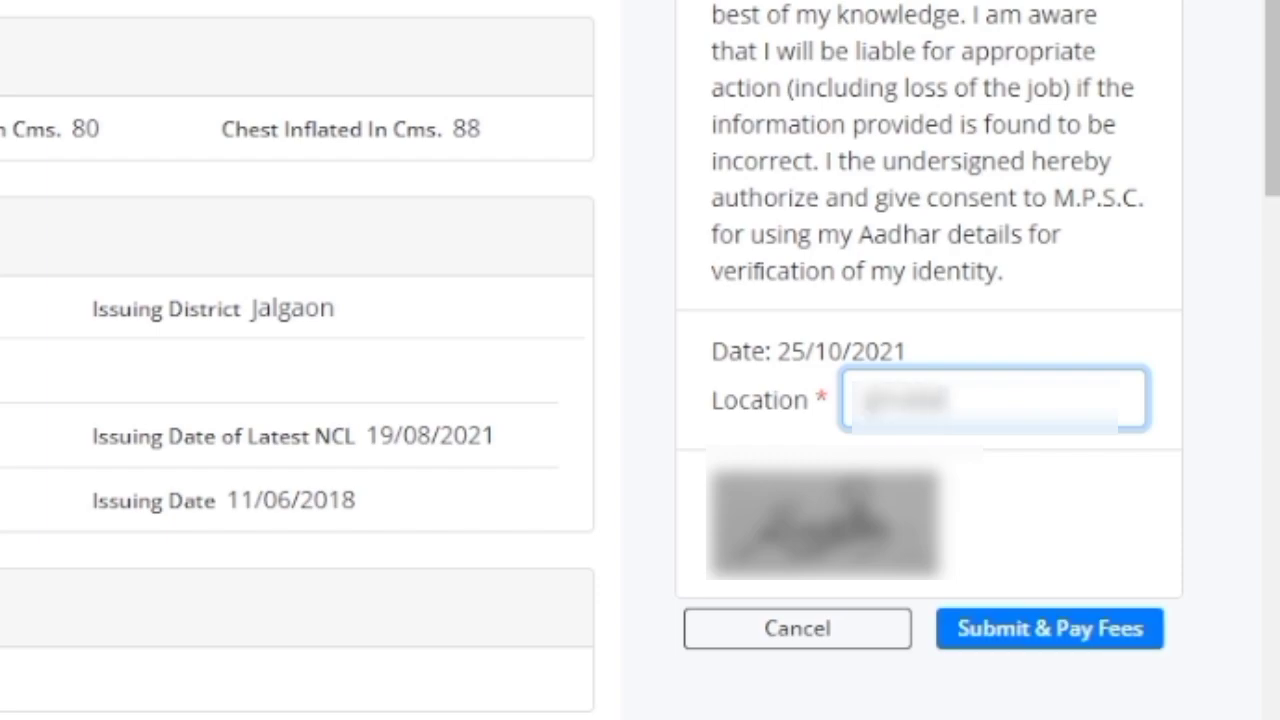
{"action": "type", "text": "aon"}
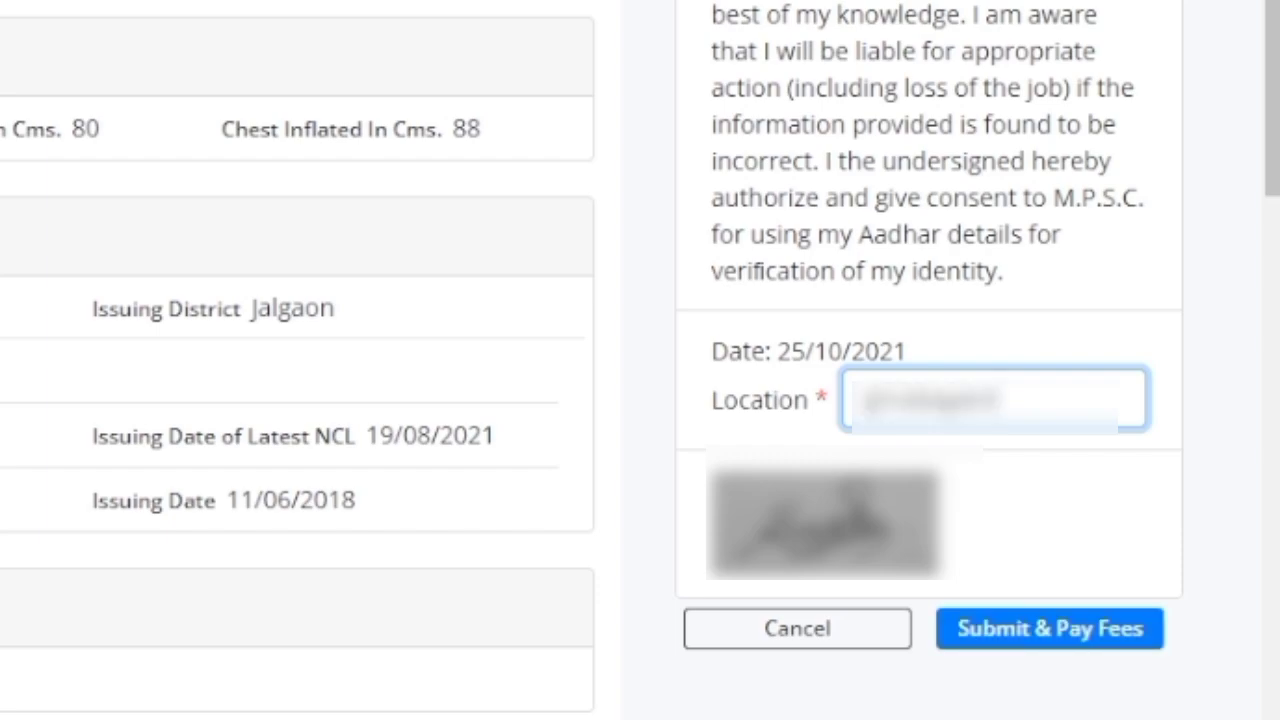
Step: Submit the application and choose SBI online payment as the payment mode
{"action": "left_click", "coordinate": [1017, 622]}
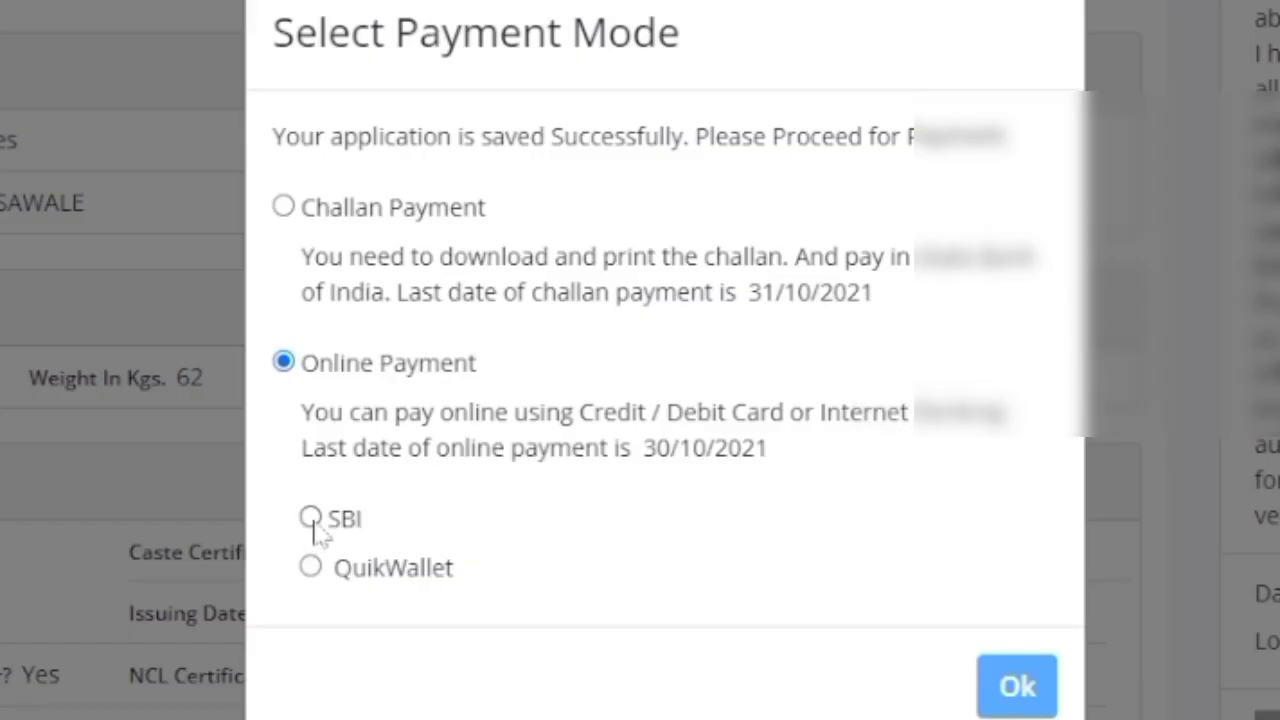
{"action": "left_click", "coordinate": [311, 518]}
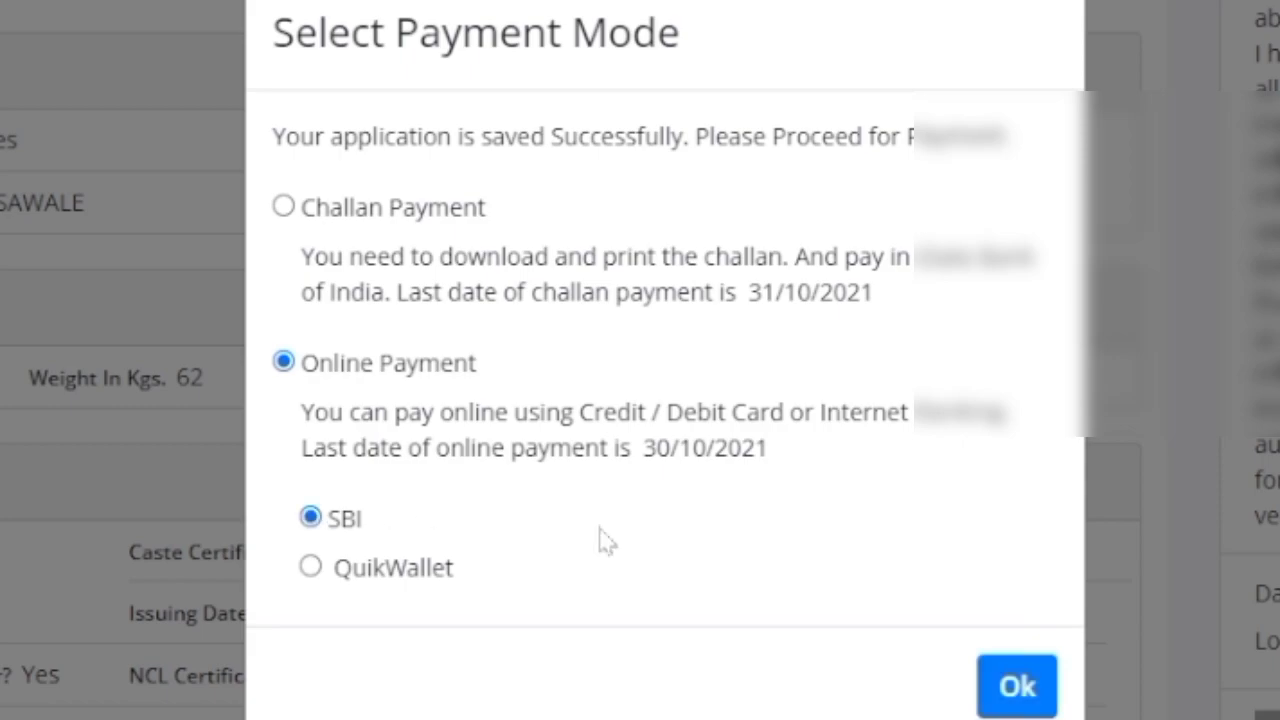
{"action": "left_click", "coordinate": [1017, 680]}
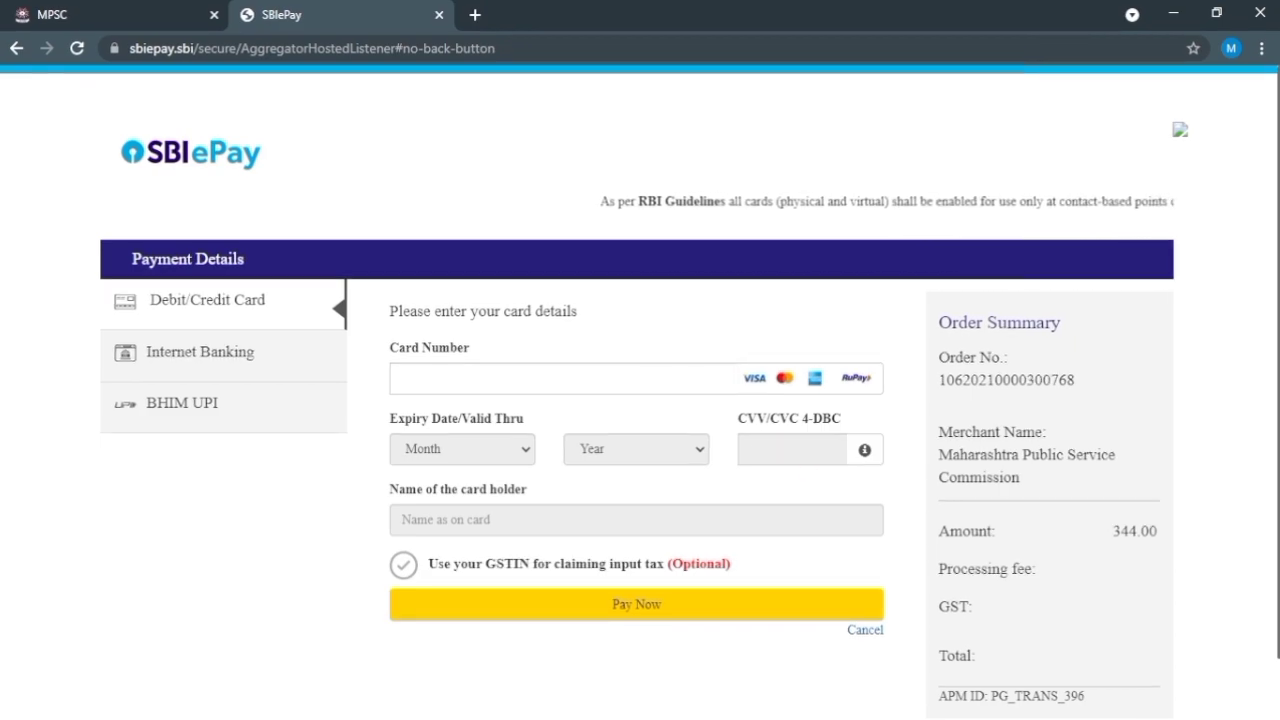
{"action": "left_click", "coordinate": [211, 404]}
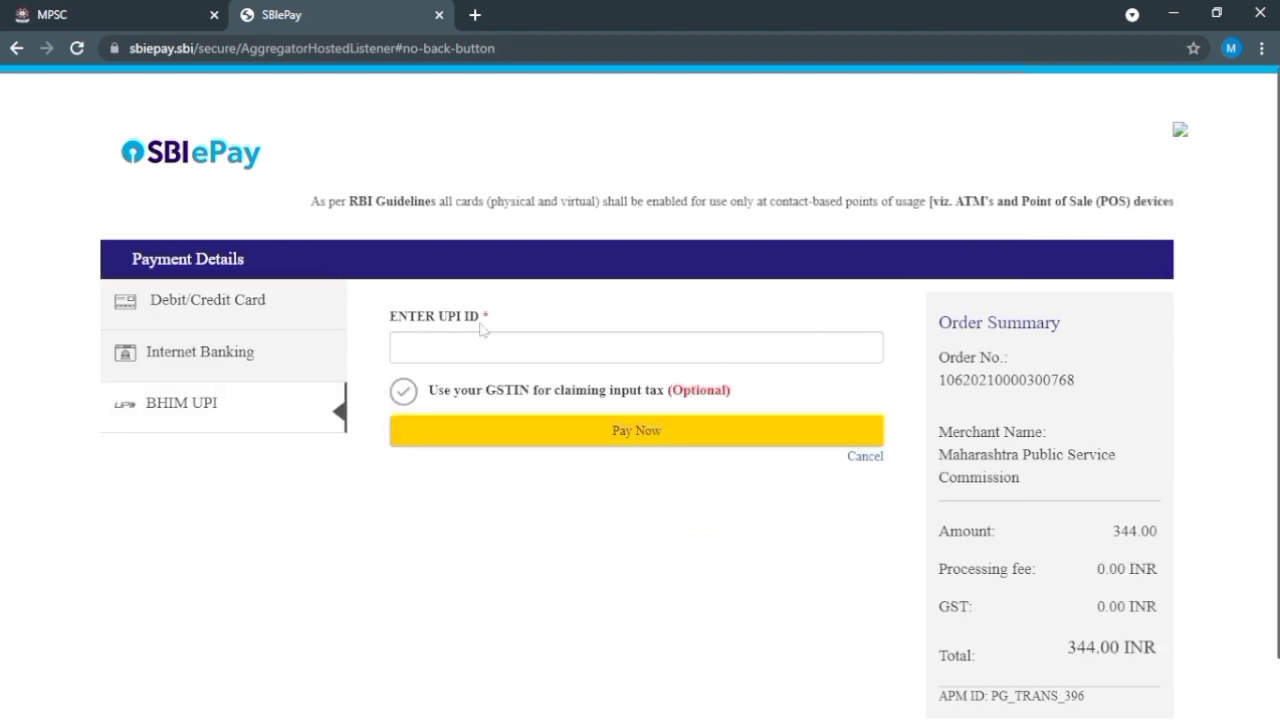
{"action": "left_click", "coordinate": [229, 318]}
{"action": "left_click", "coordinate": [402, 378]}
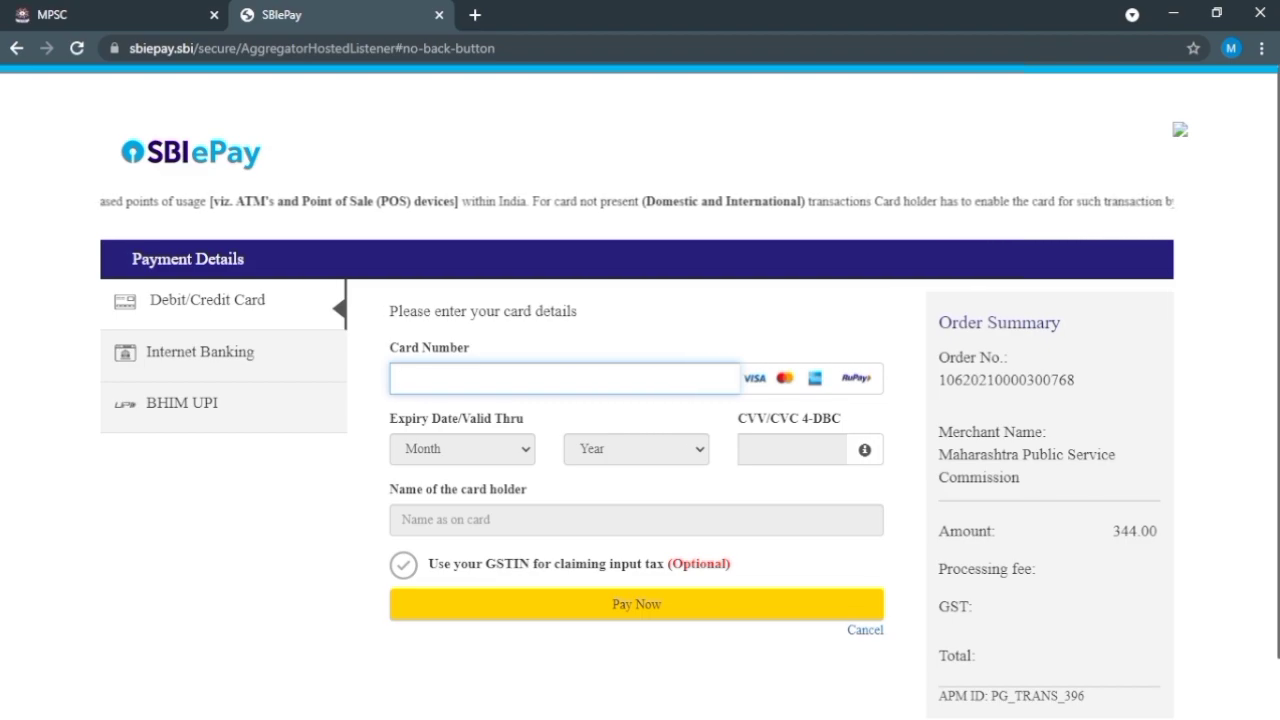
Step: Enter the card number and set the card's expiry month and expiry year 2026
{"action": "type", "text": "222"}
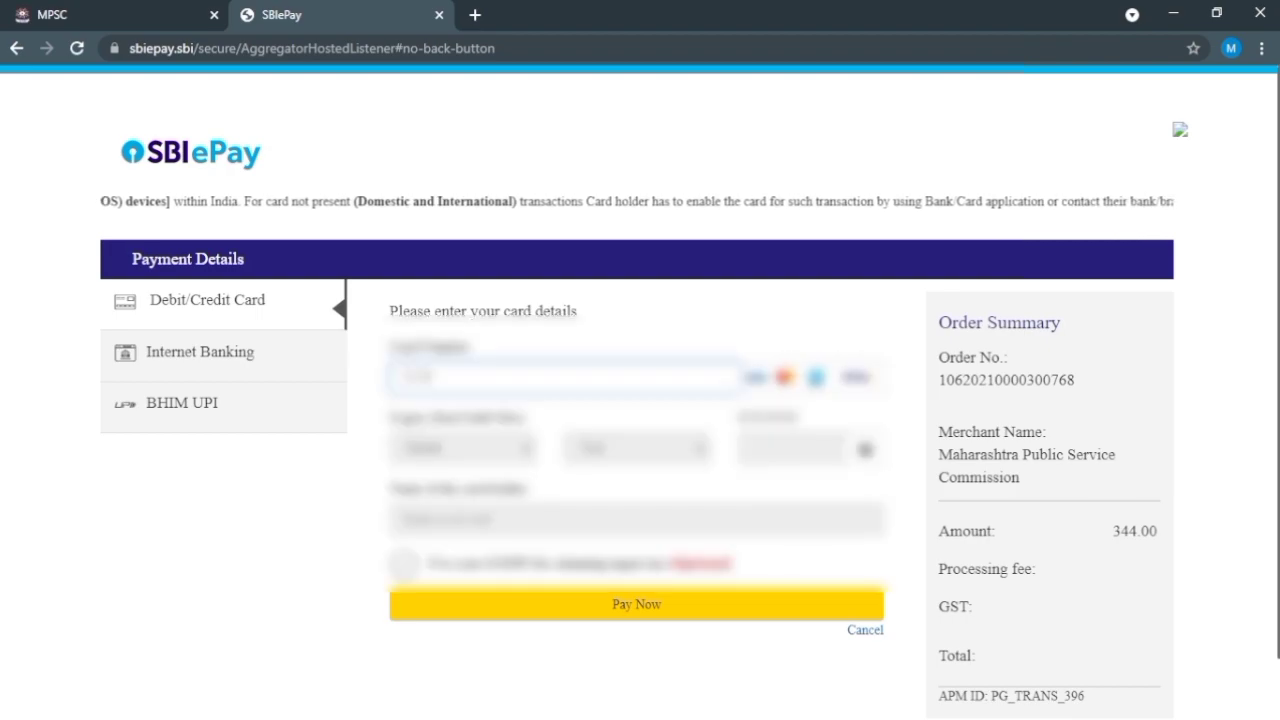
{"action": "type", "text": "2222"}
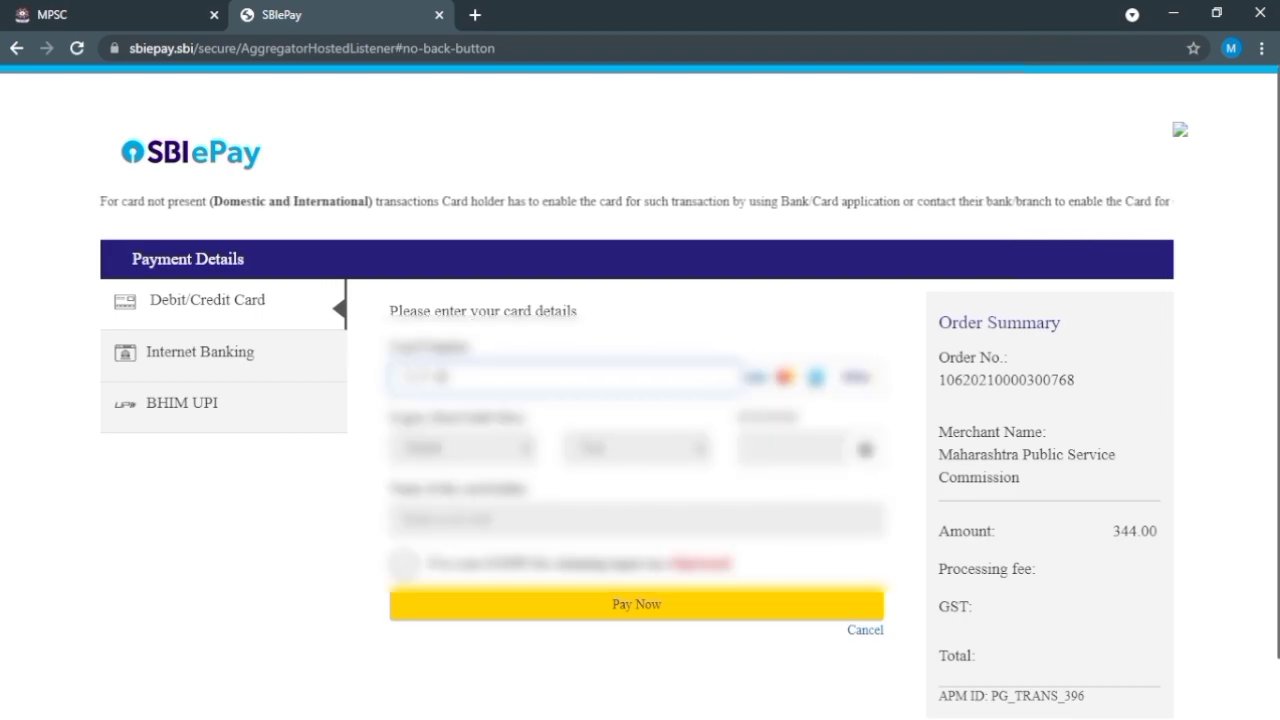
{"action": "type", "text": "22"}
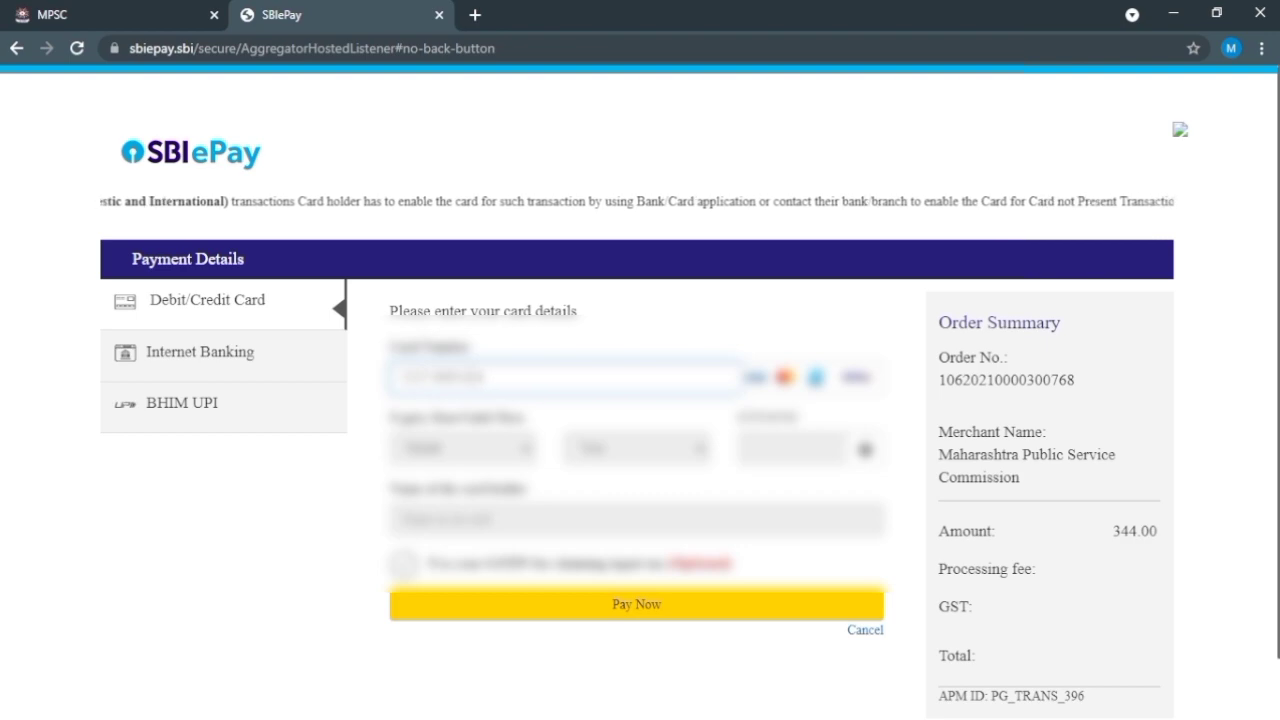
{"action": "type", "text": "2222"}
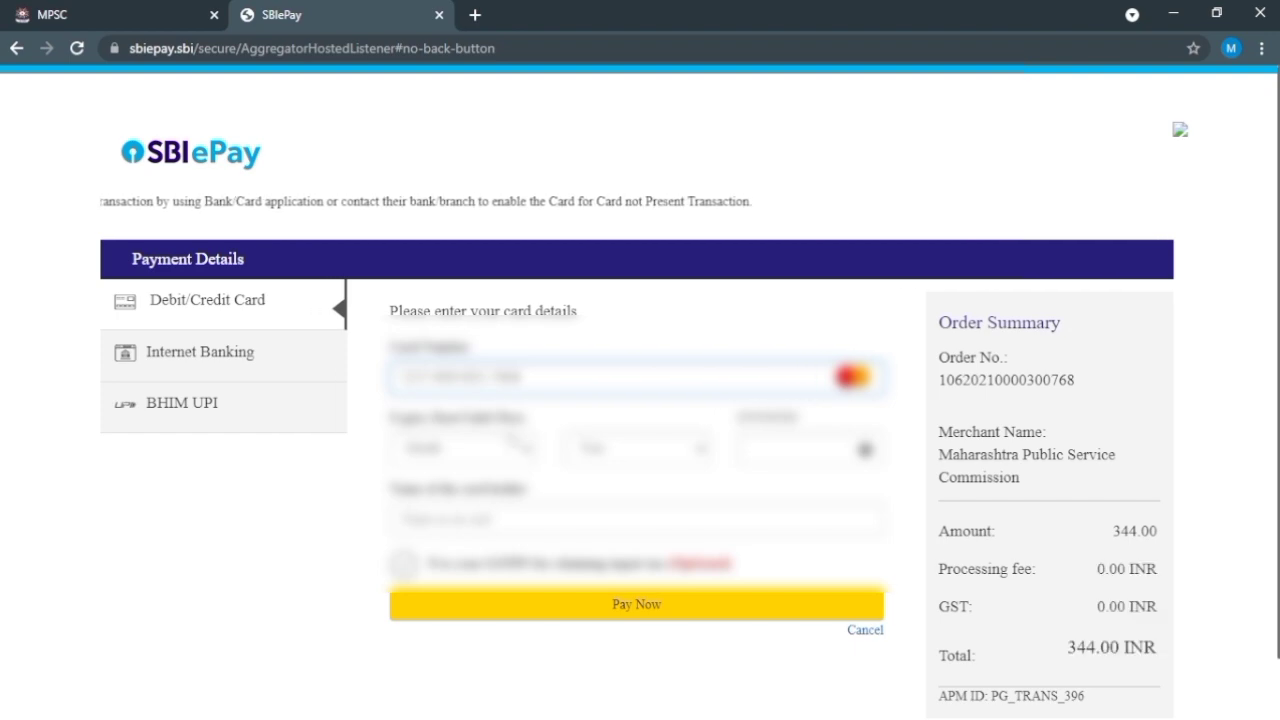
{"action": "left_click", "coordinate": [512, 452]}
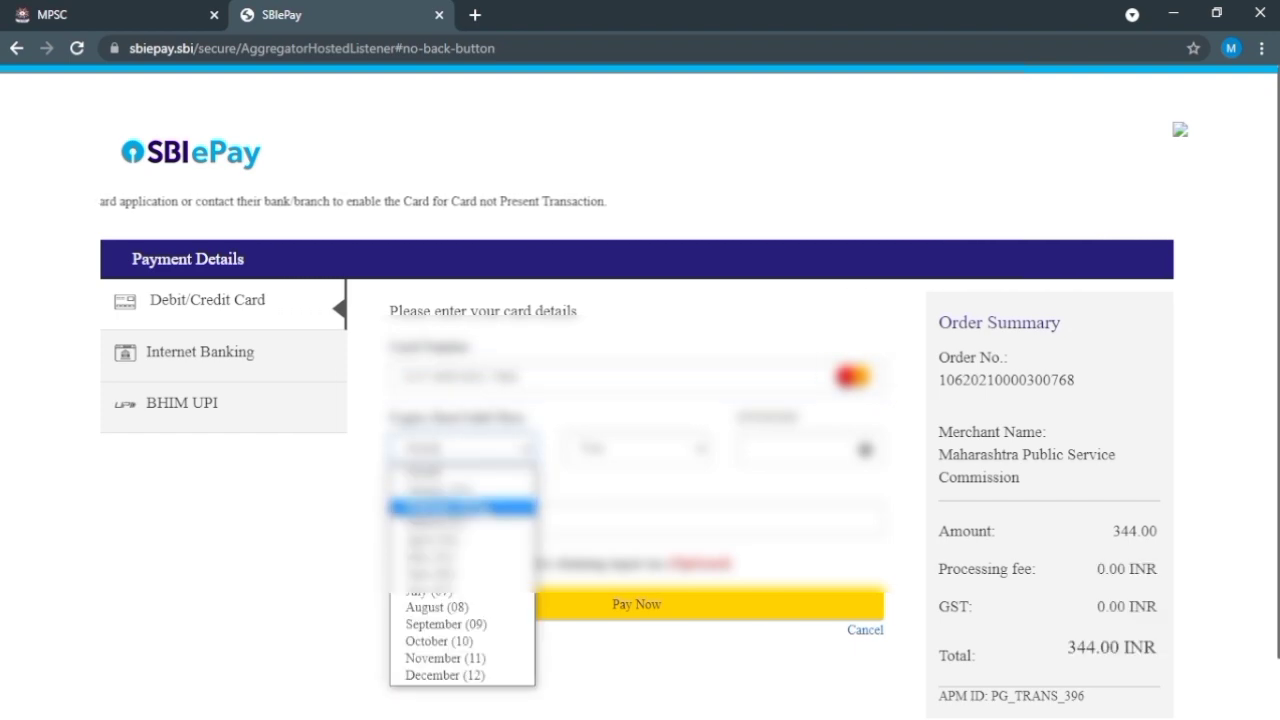
{"action": "key", "text": "Down"}
{"action": "key", "text": "Down"}
{"action": "key", "text": "Down"}
{"action": "key", "text": "Down"}
{"action": "key", "text": "Return"}
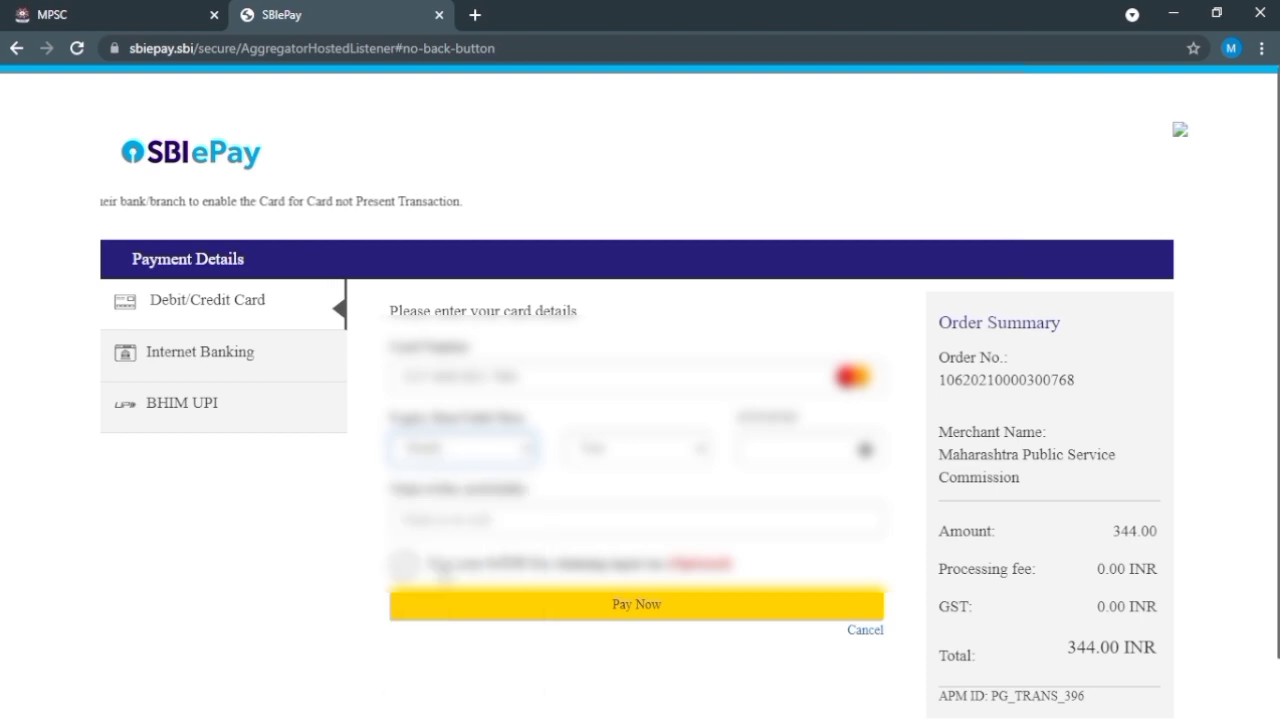
{"action": "left_click", "coordinate": [645, 450]}
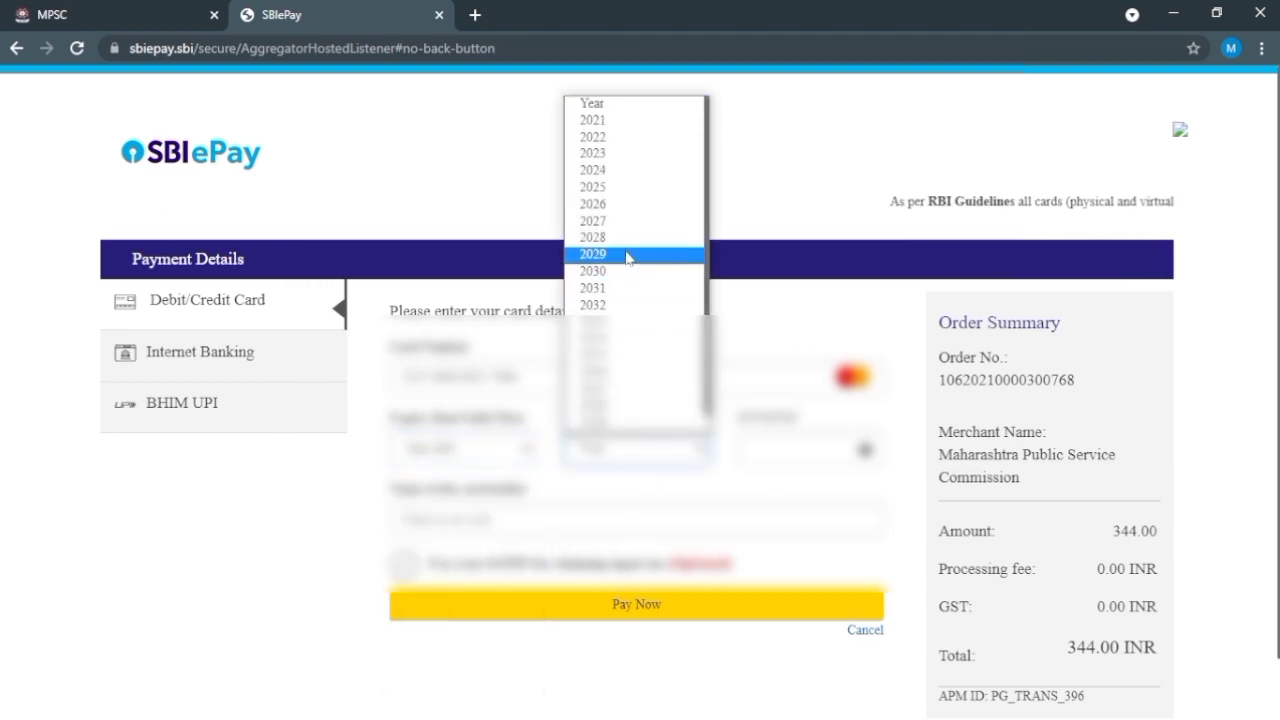
{"action": "left_click", "coordinate": [619, 205]}
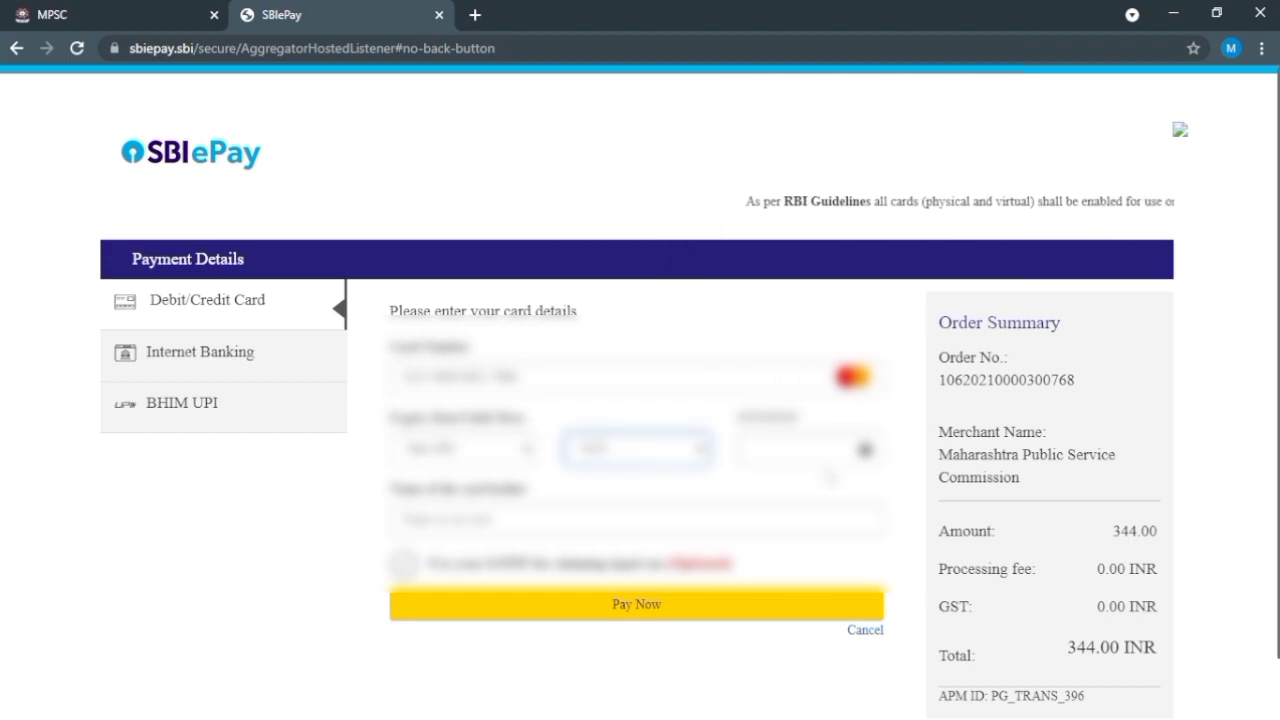
Step: Enter the CVV and card-holder's name, then pay the 344.00 fee
{"action": "left_click", "coordinate": [795, 450]}
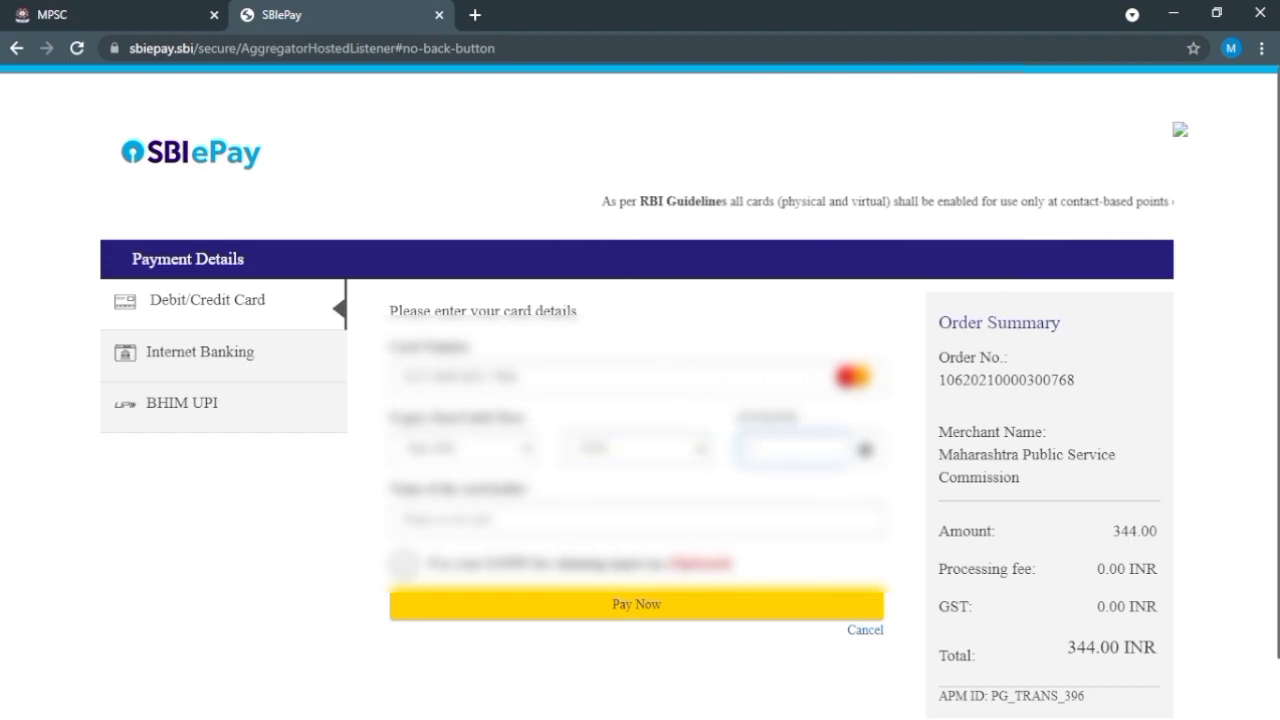
{"action": "type", "text": "1"}
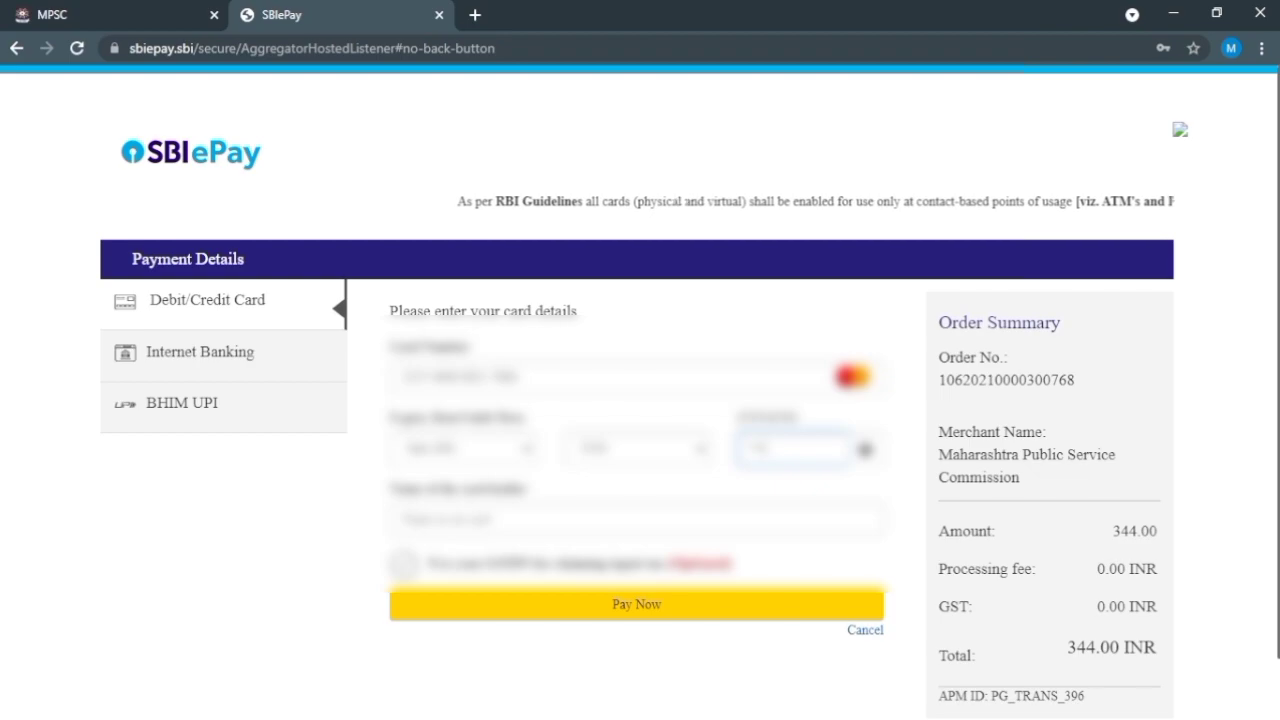
{"action": "left_click", "coordinate": [636, 519]}
{"action": "type", "text": "abc"}
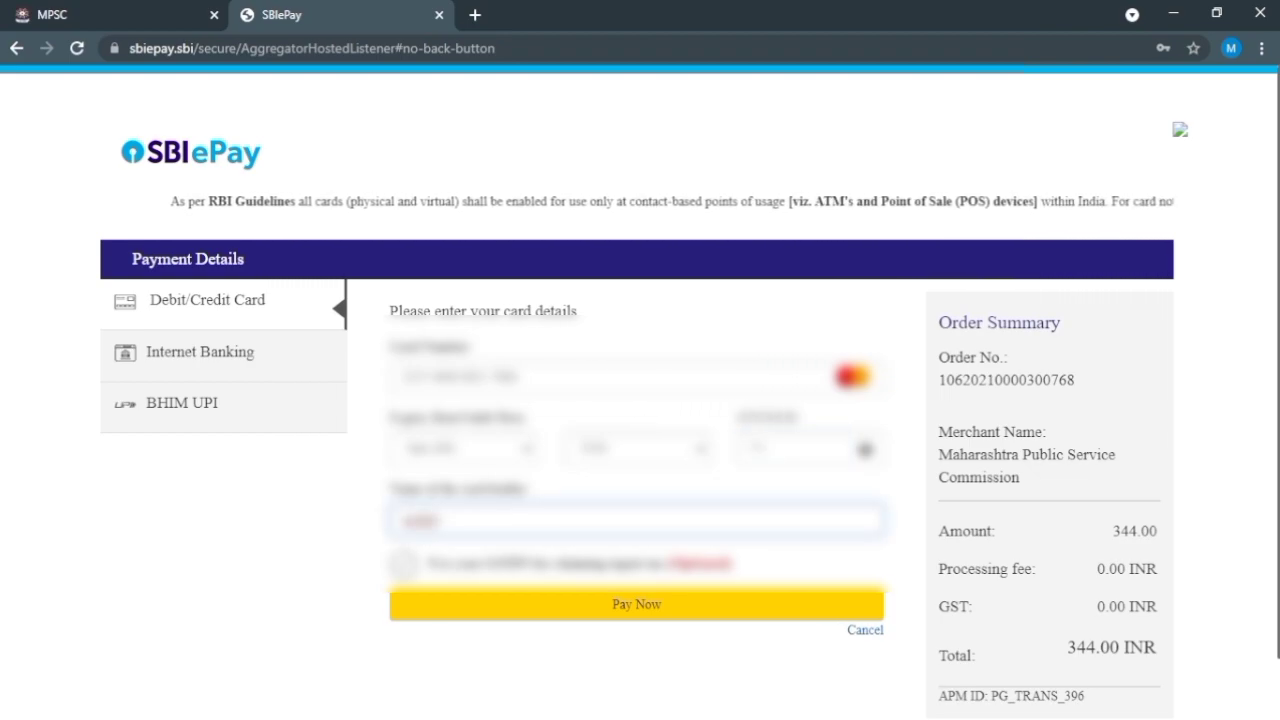
{"action": "type", "text": "ar sharma"}
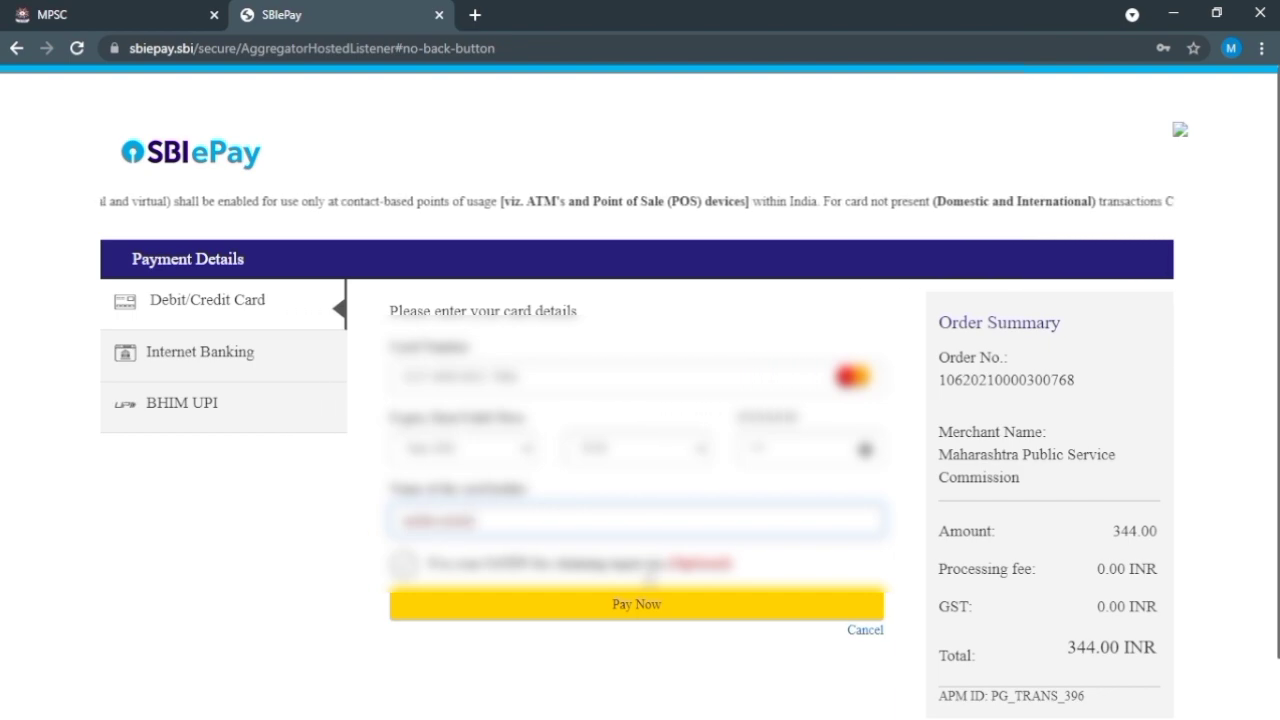
{"action": "left_click", "coordinate": [645, 602]}
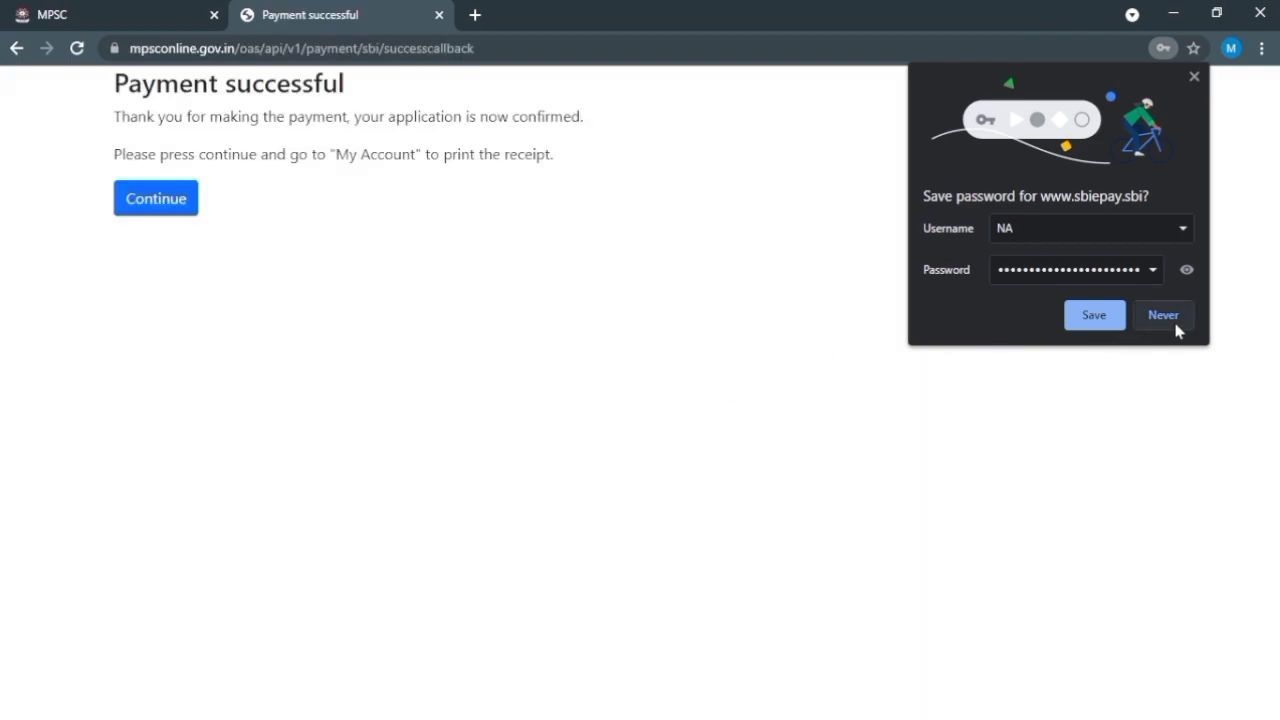
Step: Decline saving the password and continue from the Payment successful page to the candidate home
{"action": "left_click", "coordinate": [1176, 329]}
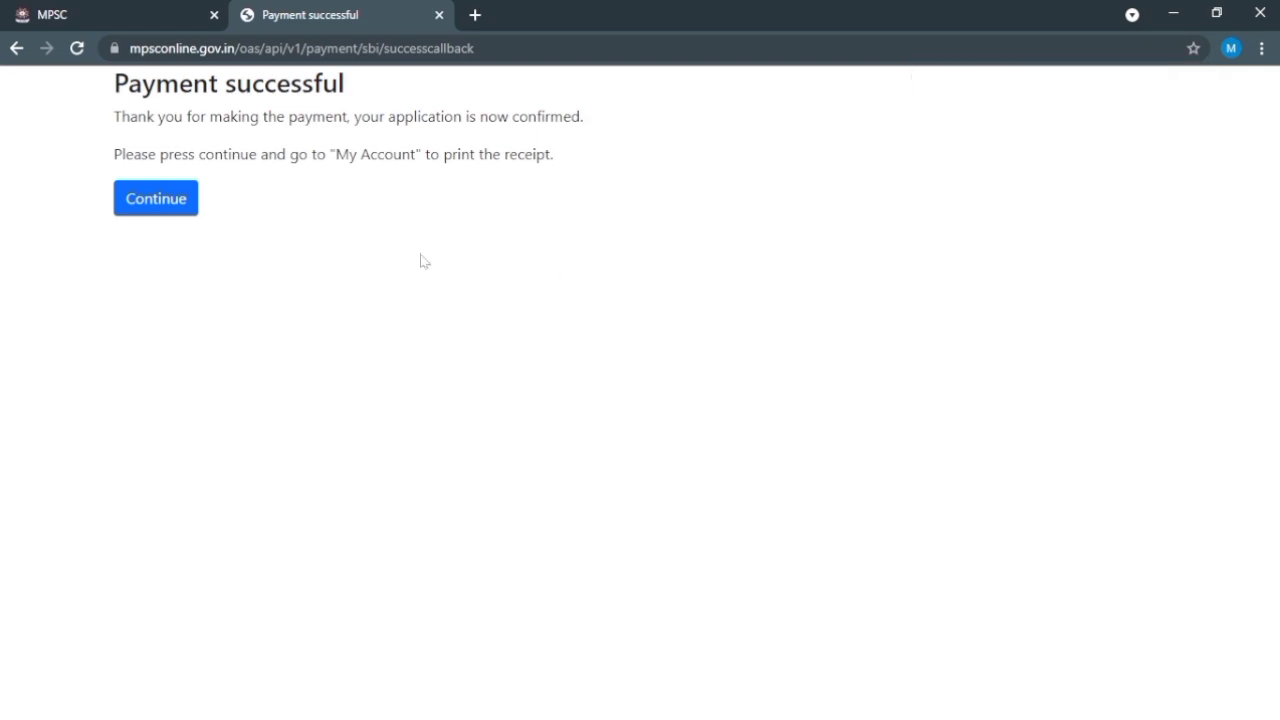
{"action": "left_click", "coordinate": [180, 221]}
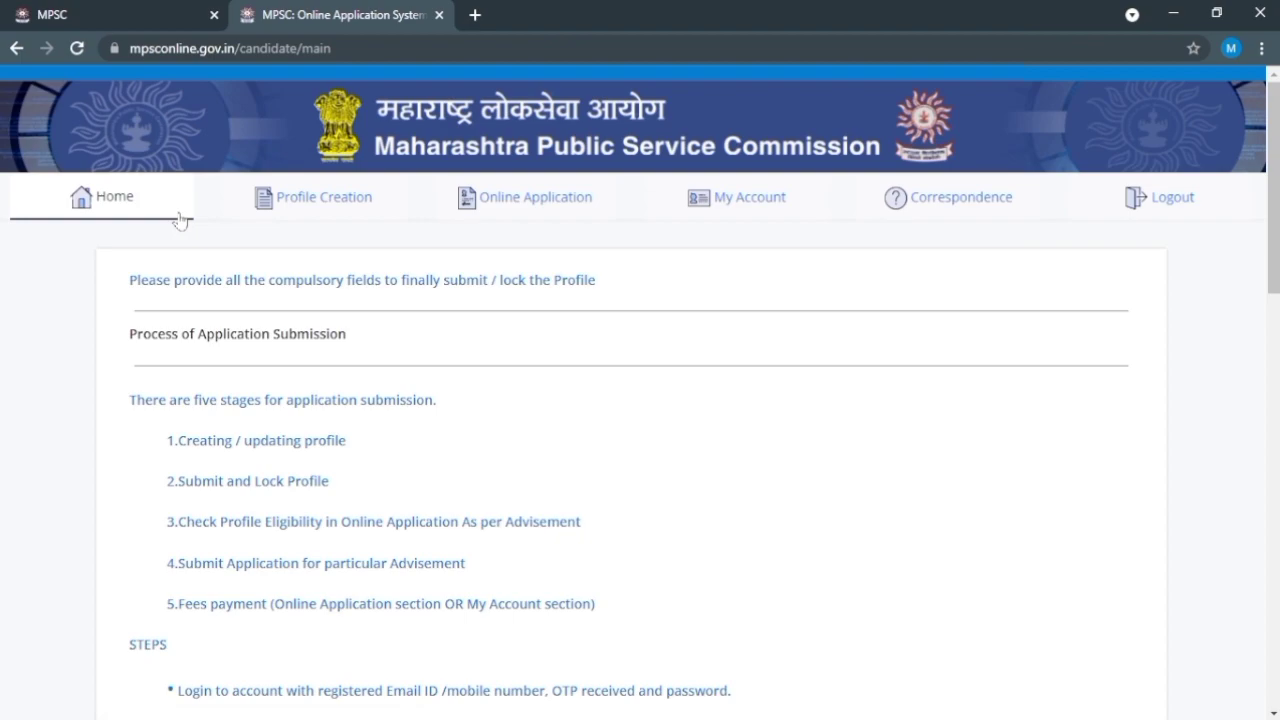
Step: In My Account, view the Advertisement 106 application details marked Fees Paid
{"action": "left_click", "coordinate": [712, 200]}
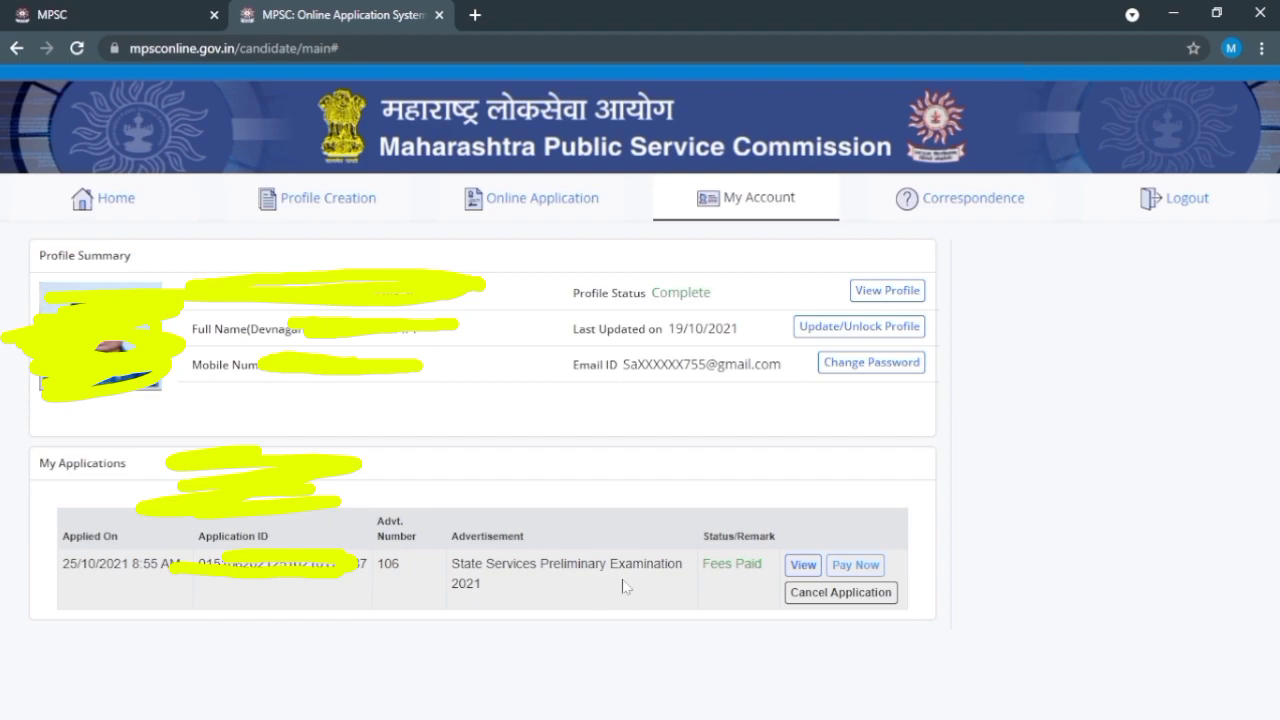
{"action": "left_click", "coordinate": [803, 564]}
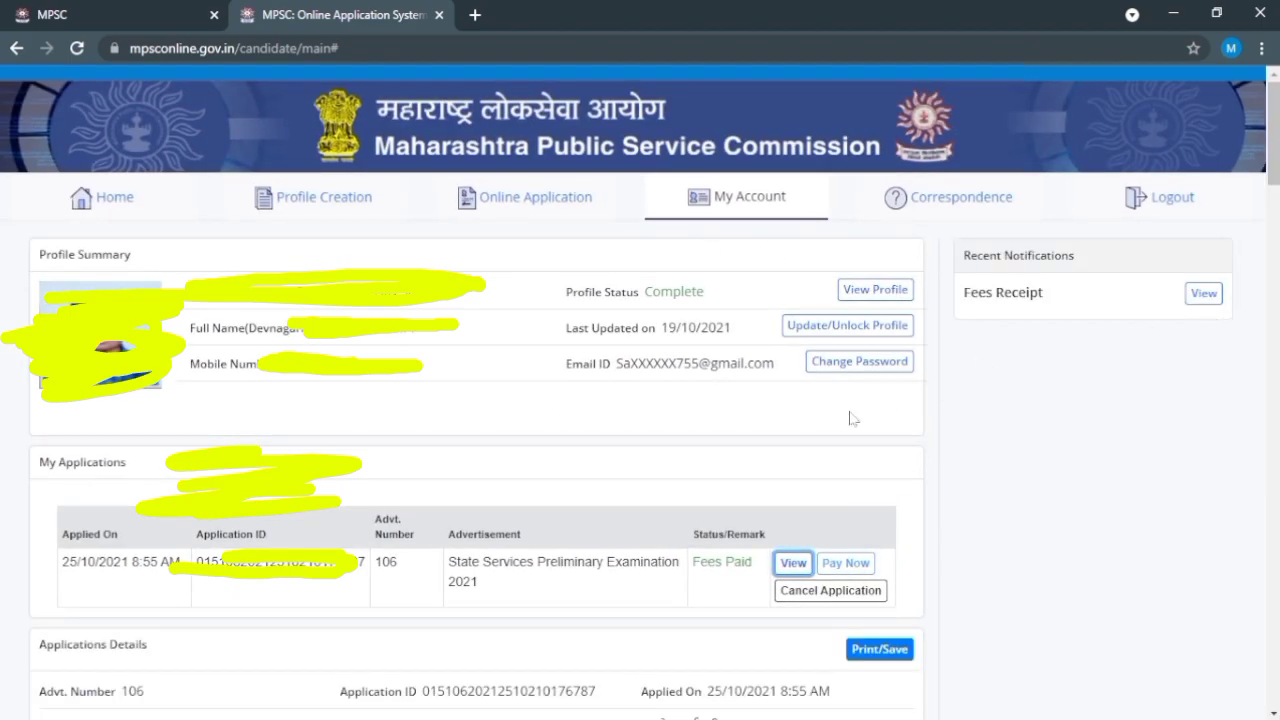
{"action": "scroll", "coordinate": [853, 418], "scroll_direction": "down", "scroll_amount": 3}
Step: Print the application details with Microsoft Print to PDF, saving the file as 'sach' in Downloads
{"action": "left_click", "coordinate": [864, 372]}
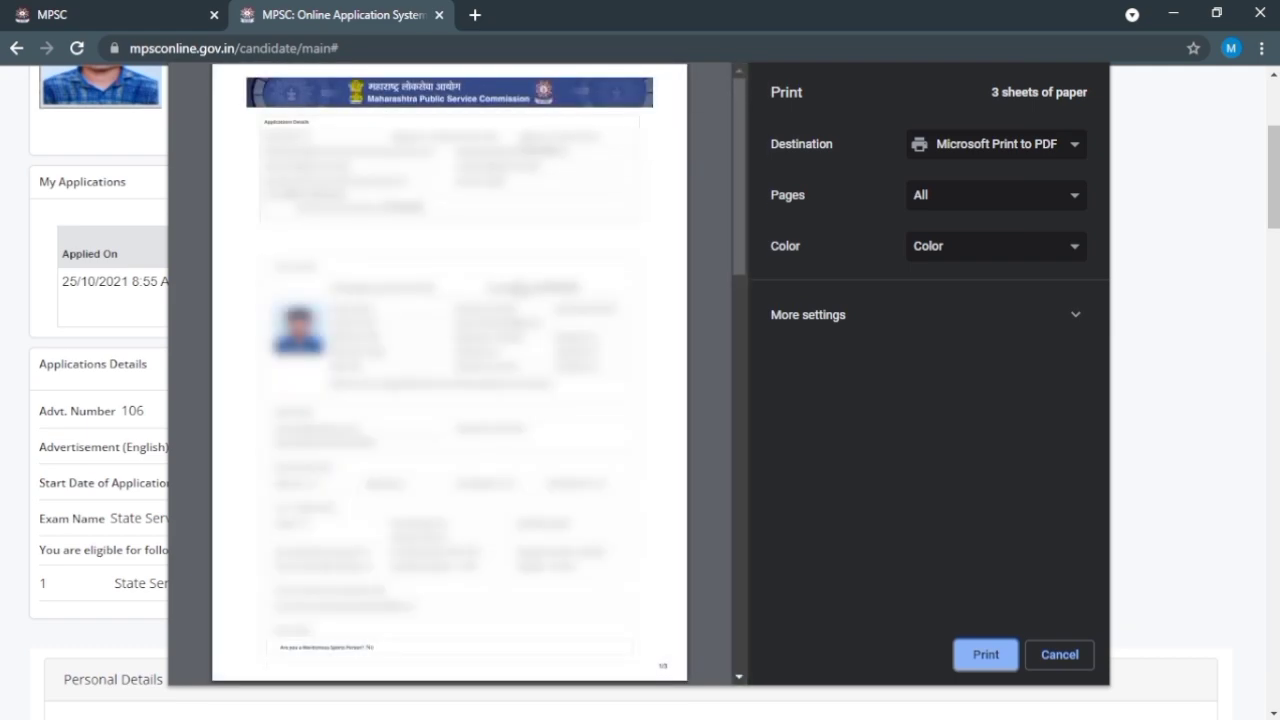
{"action": "scroll", "coordinate": [518, 288], "scroll_direction": "down", "scroll_amount": 15}
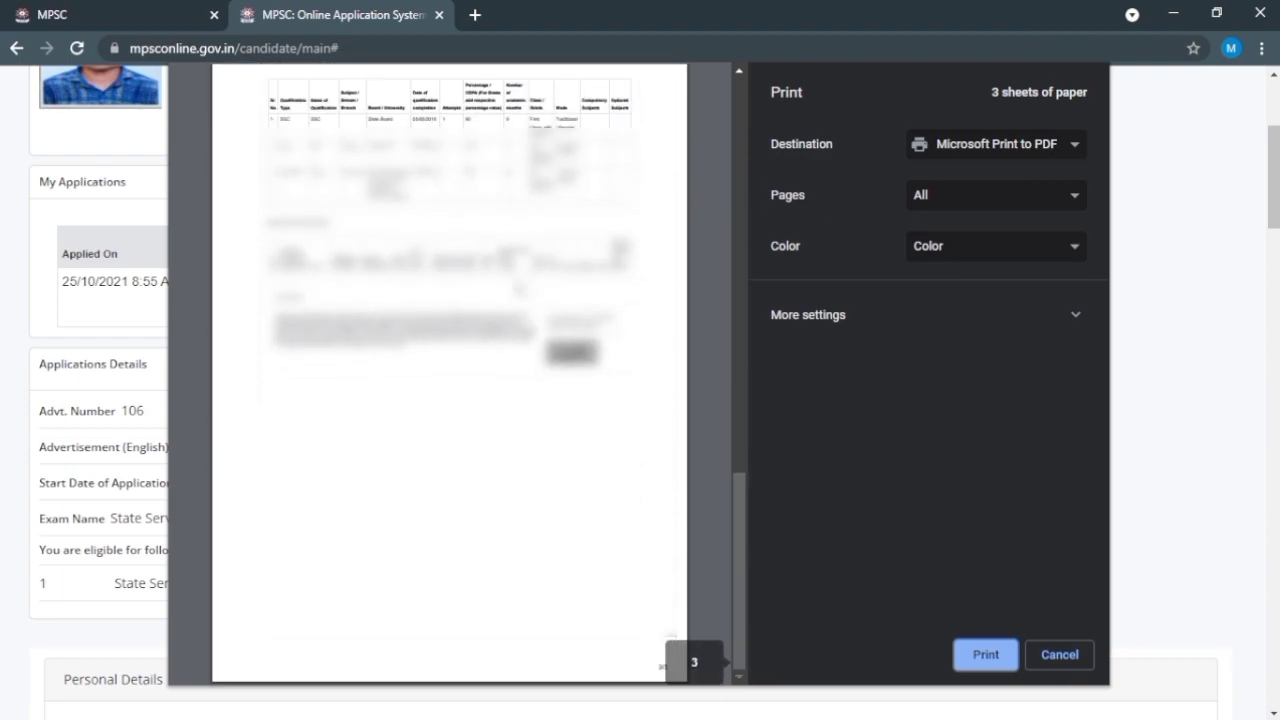
{"action": "left_click", "coordinate": [995, 660]}
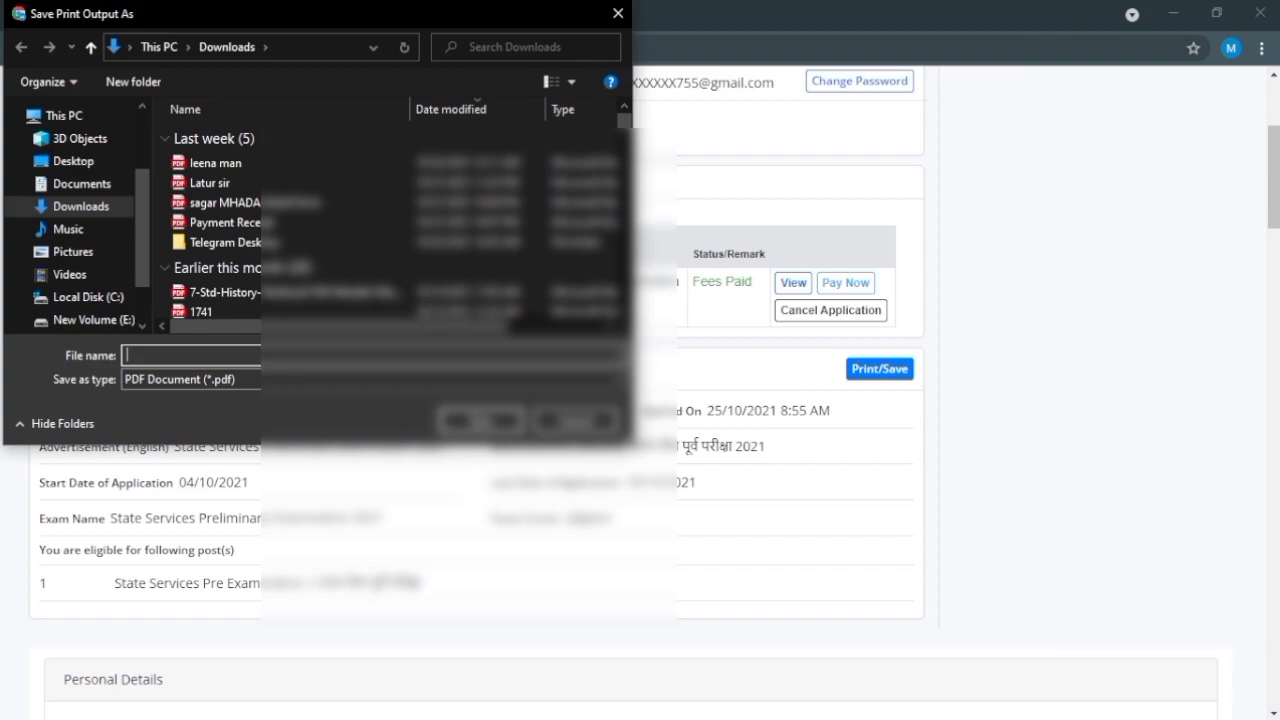
{"action": "type", "text": "sachi"}
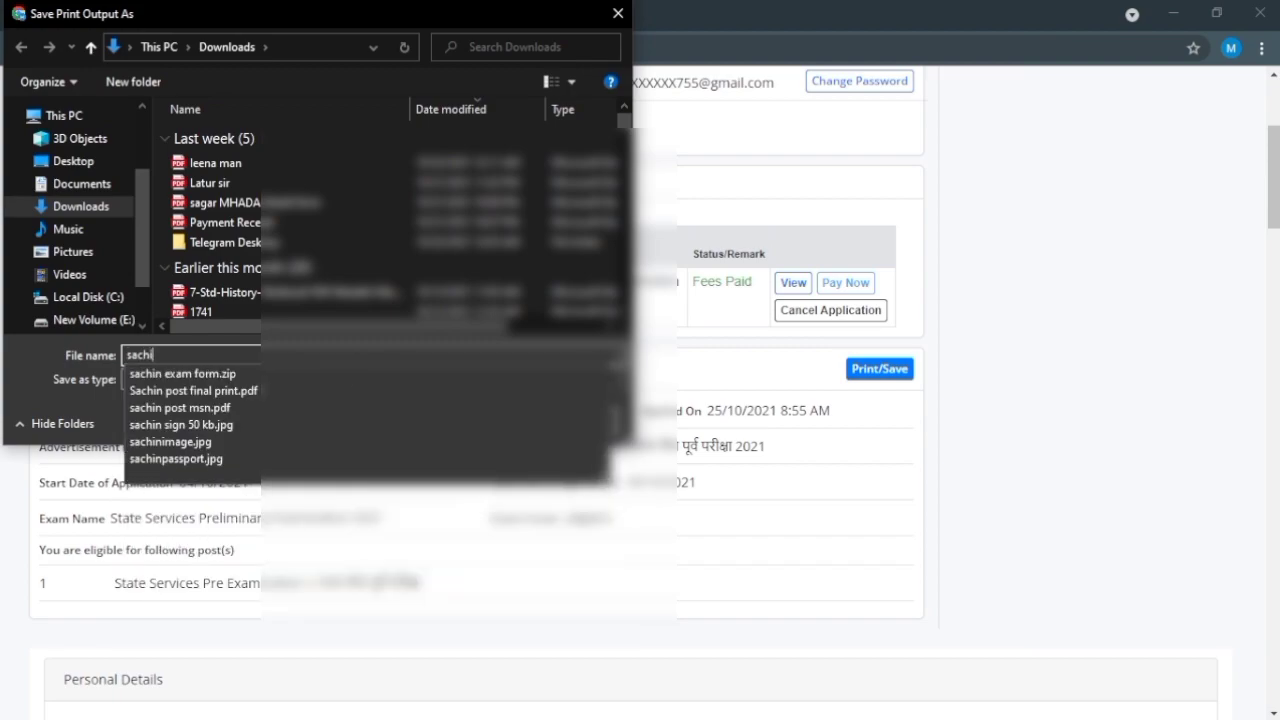
{"action": "key", "text": "Return"}
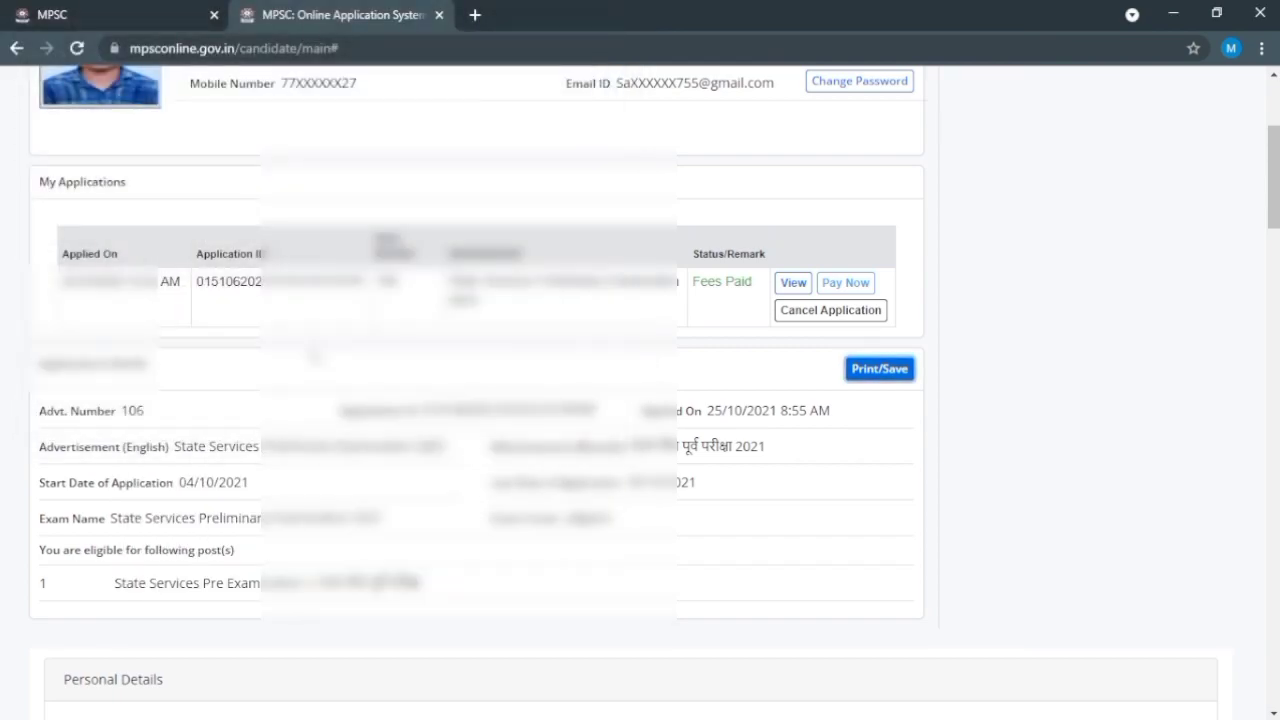
{"action": "scroll", "coordinate": [640, 400], "scroll_direction": "up", "scroll_amount": 3}
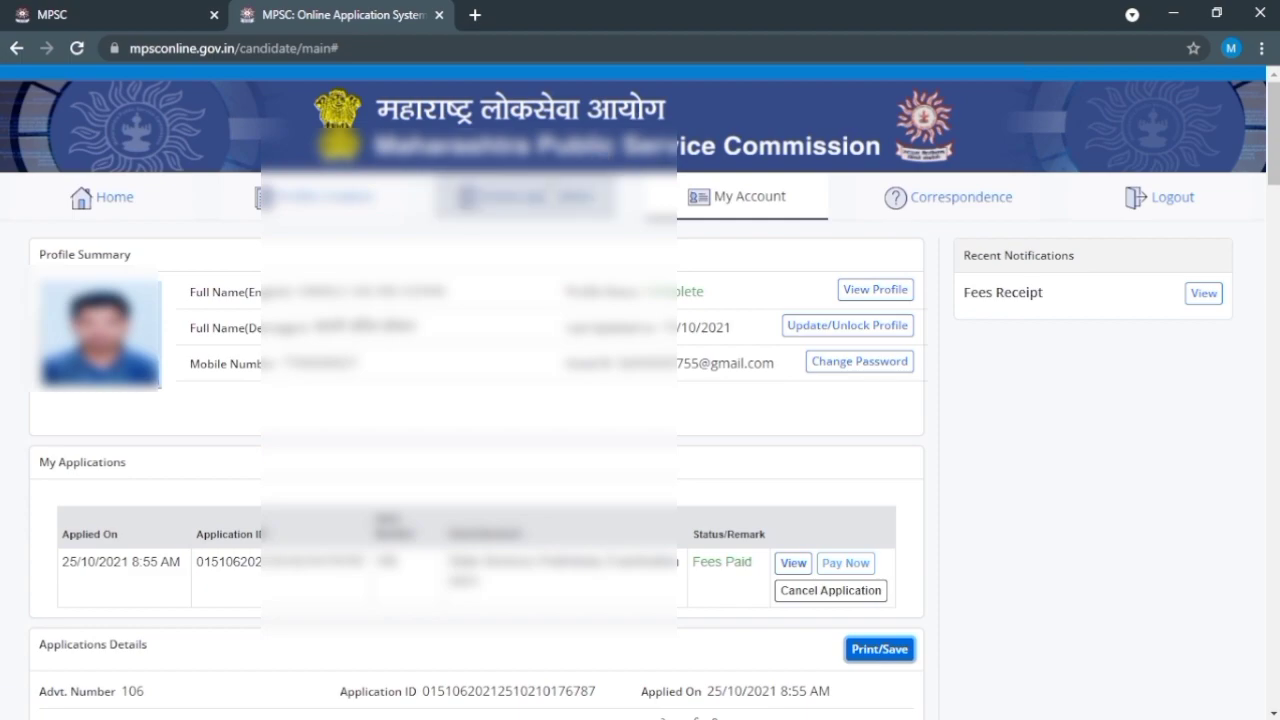
Step: Go to the Online Application tab to list advertisements with their publish dates
{"action": "left_click", "coordinate": [560, 196]}
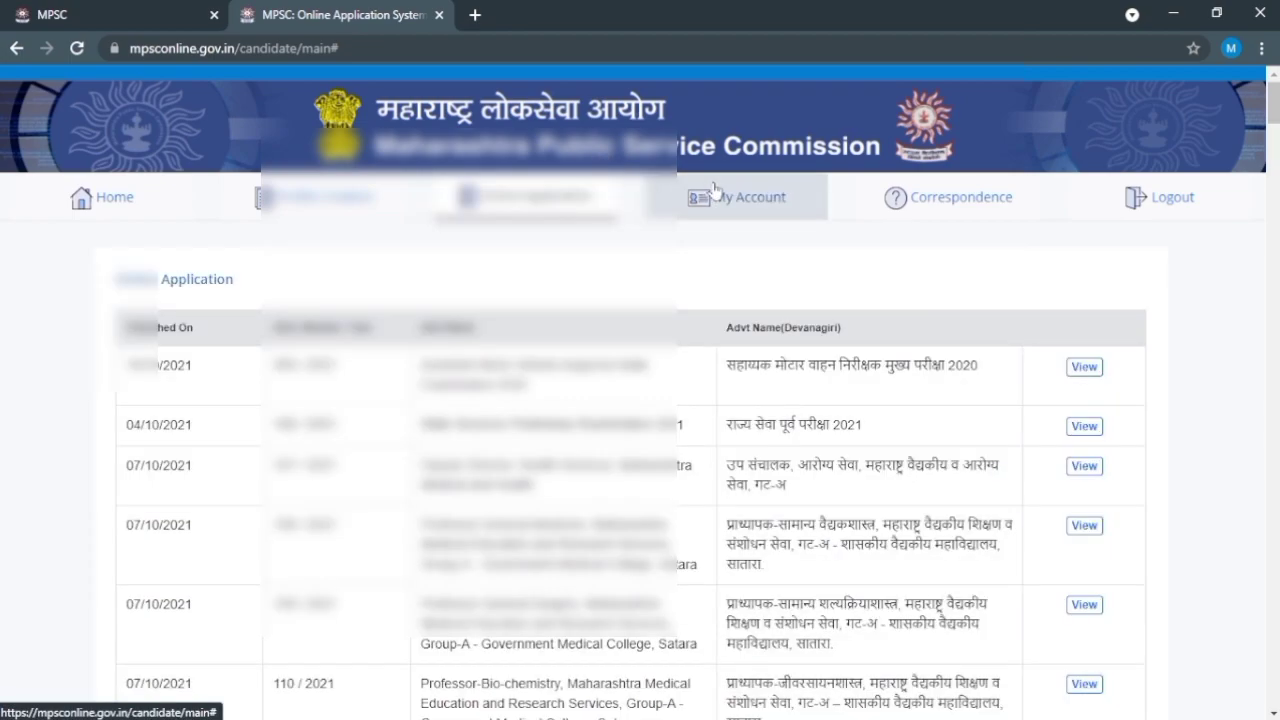